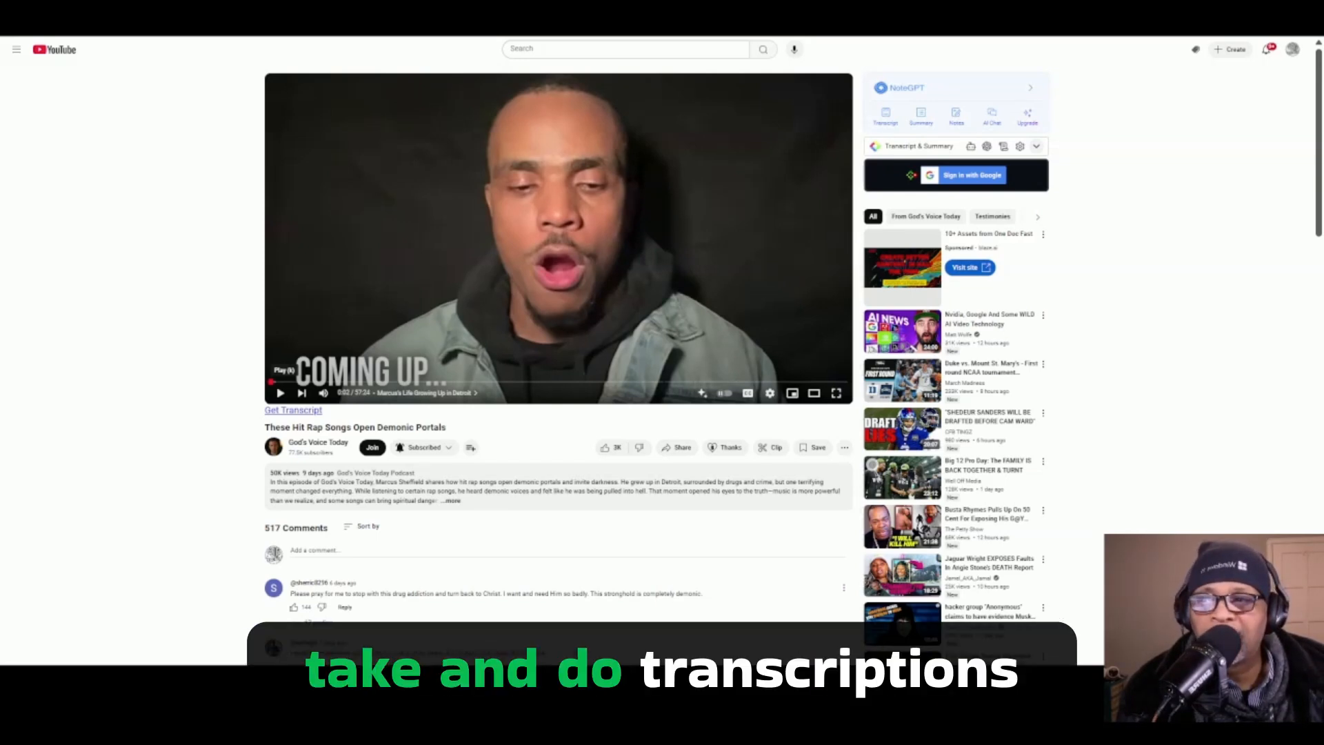
Step: Expand the video's Transcript & Summary section, look at its summary options, and return to the transcript
left_click(1037, 146)
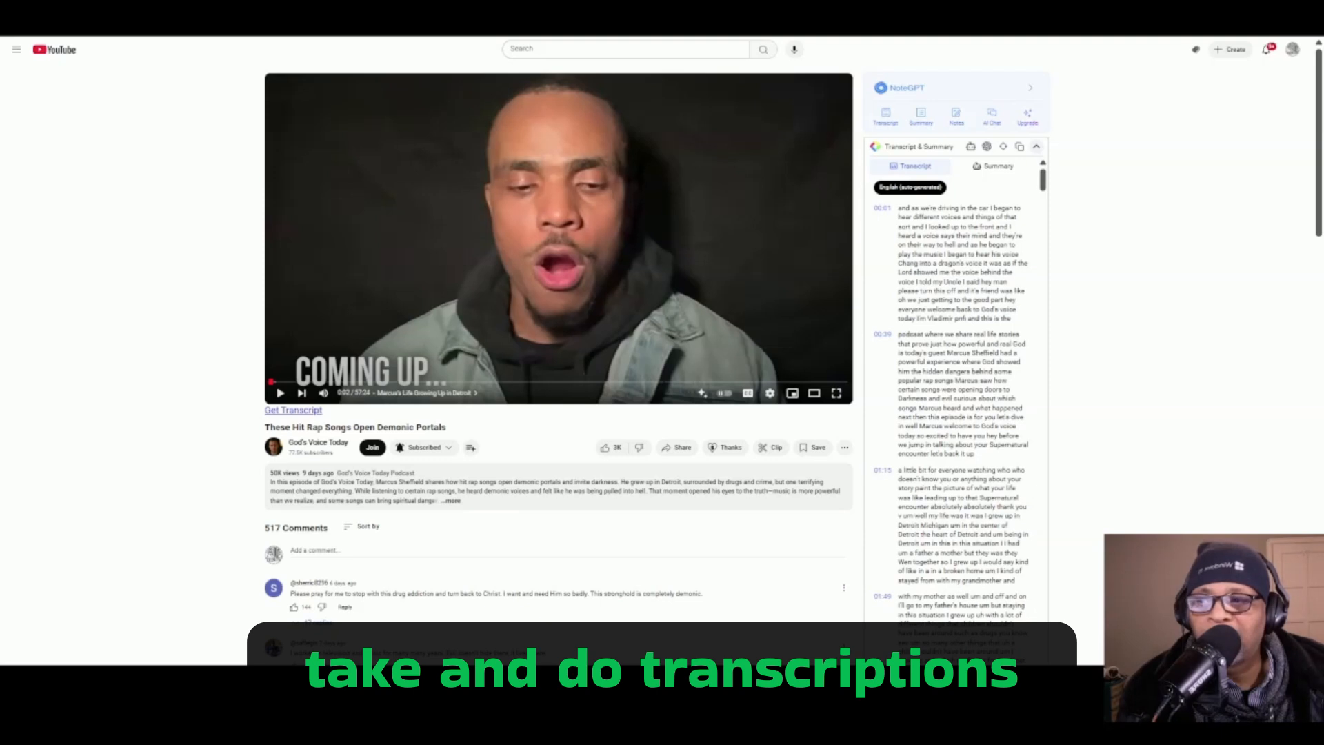
mouse_move(987, 147)
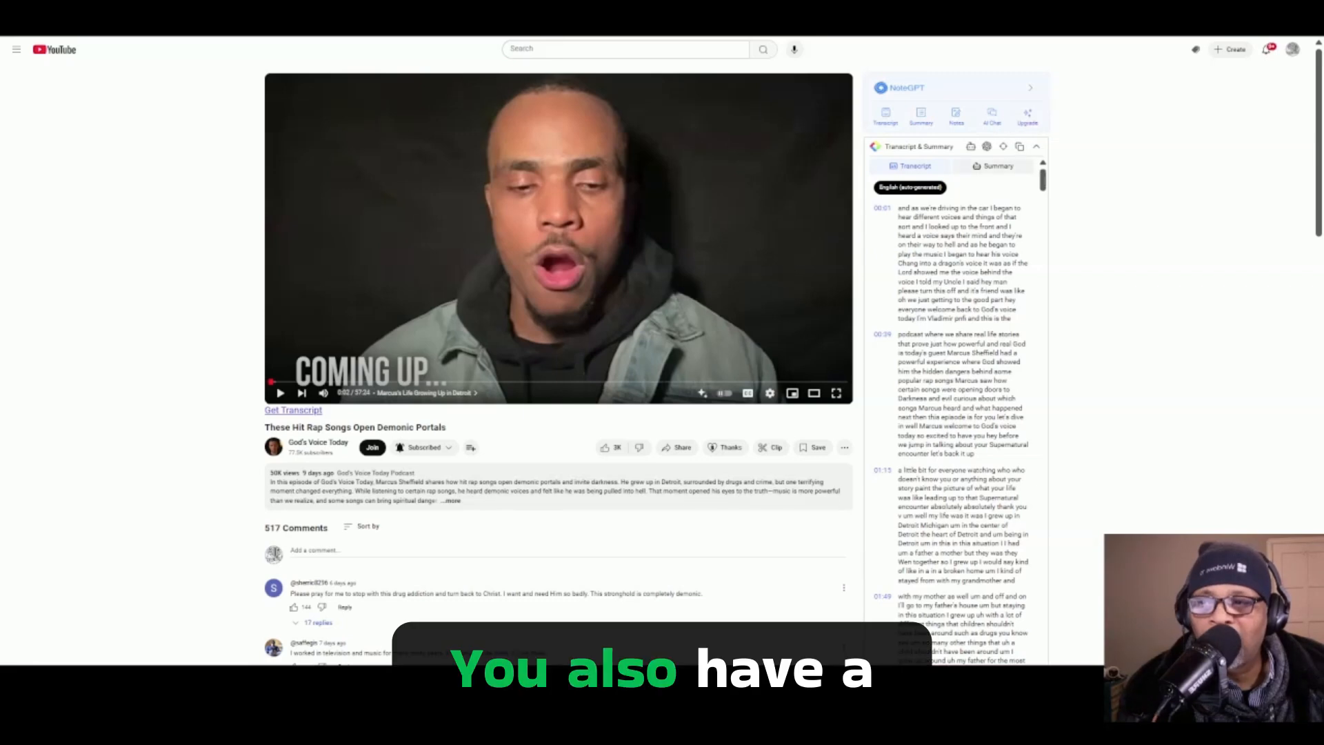
left_click(993, 166)
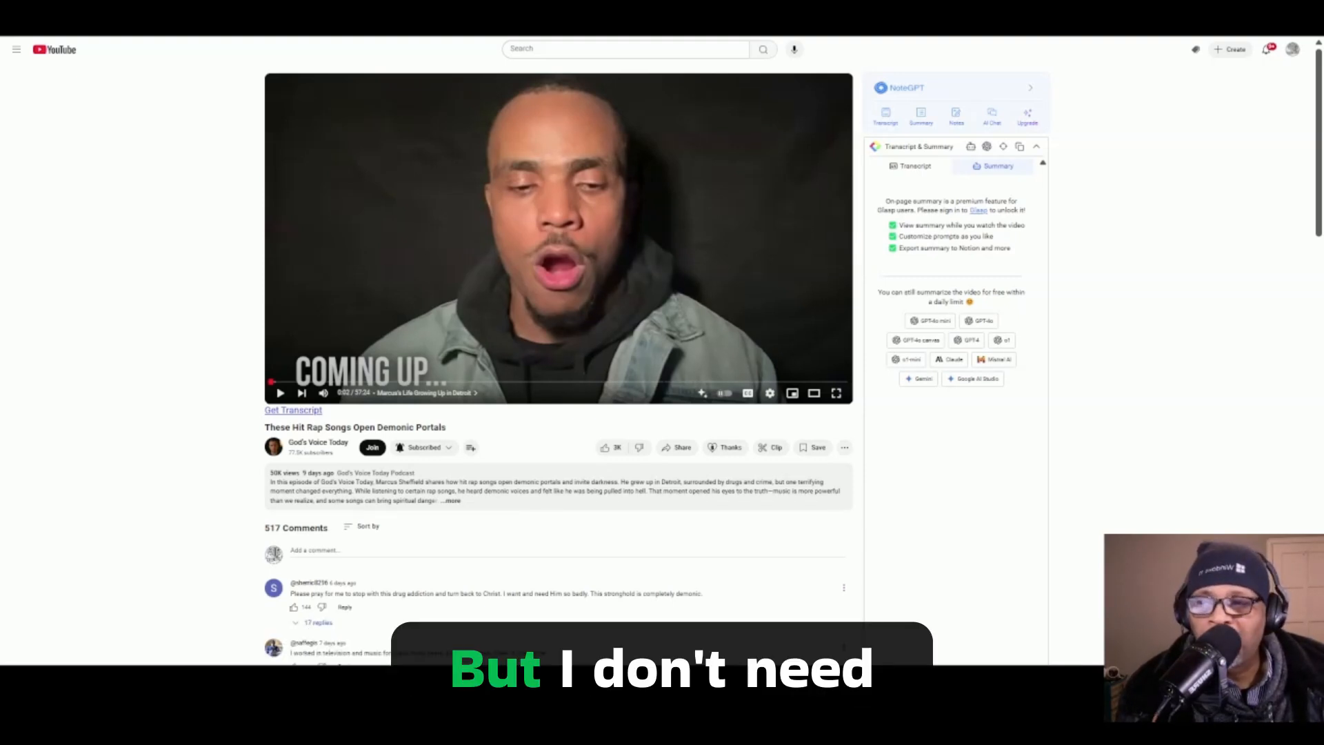
left_click(912, 165)
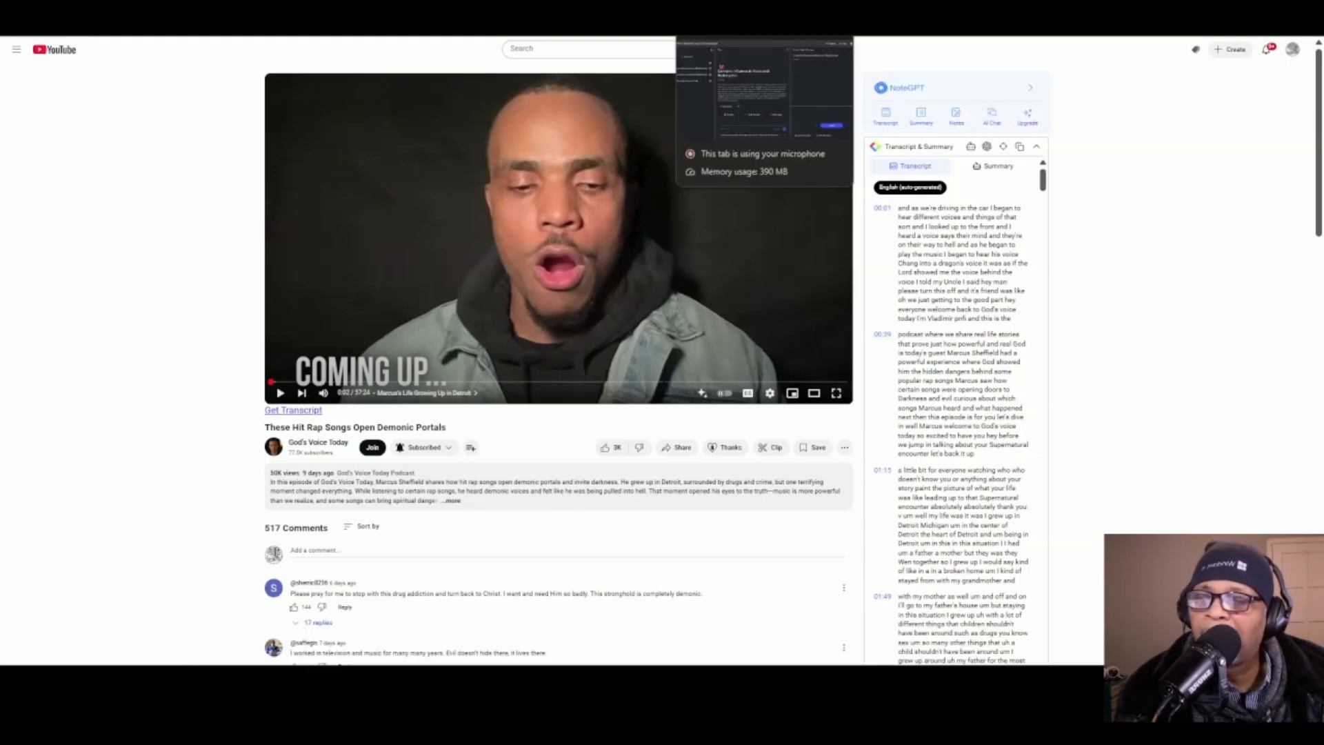
Step: Switch to NotebookLM and add the copied video transcript to a new notebook as a pasted-text source
left_click(732, 21)
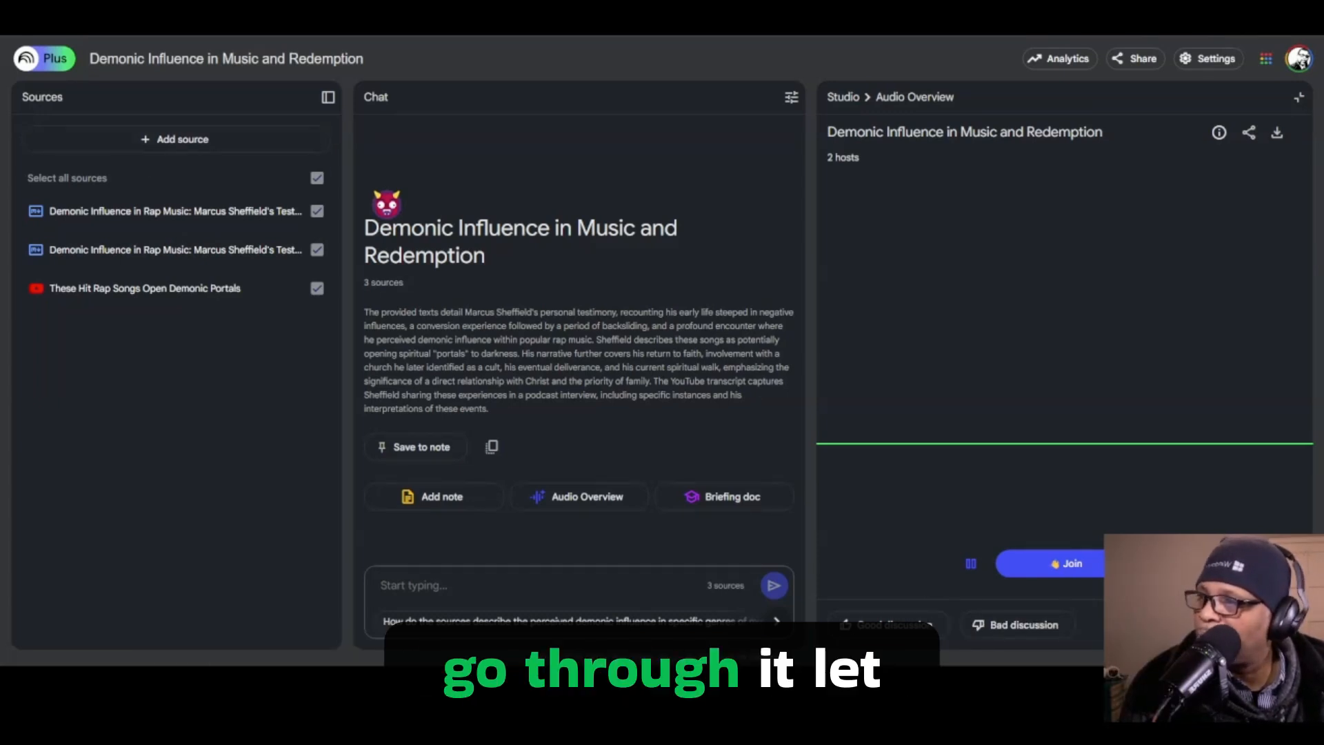
left_click(28, 58)
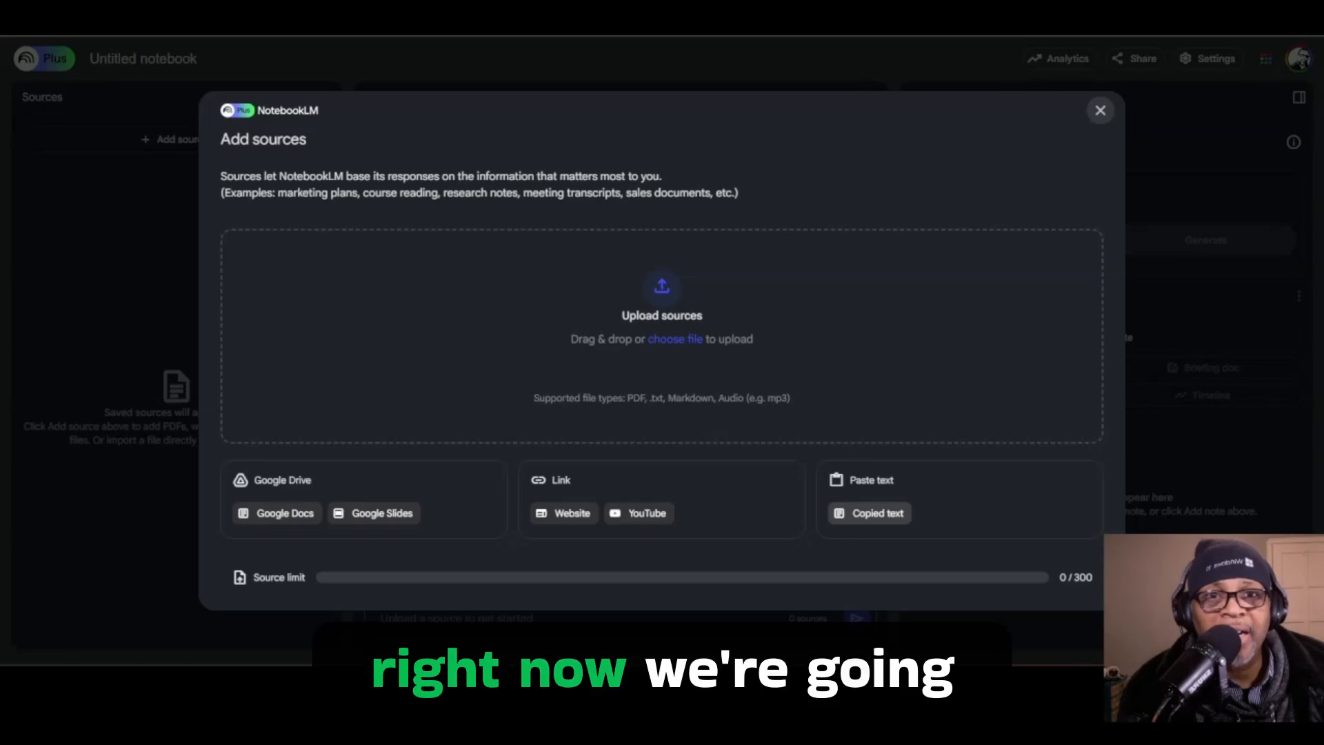
left_click(871, 514)
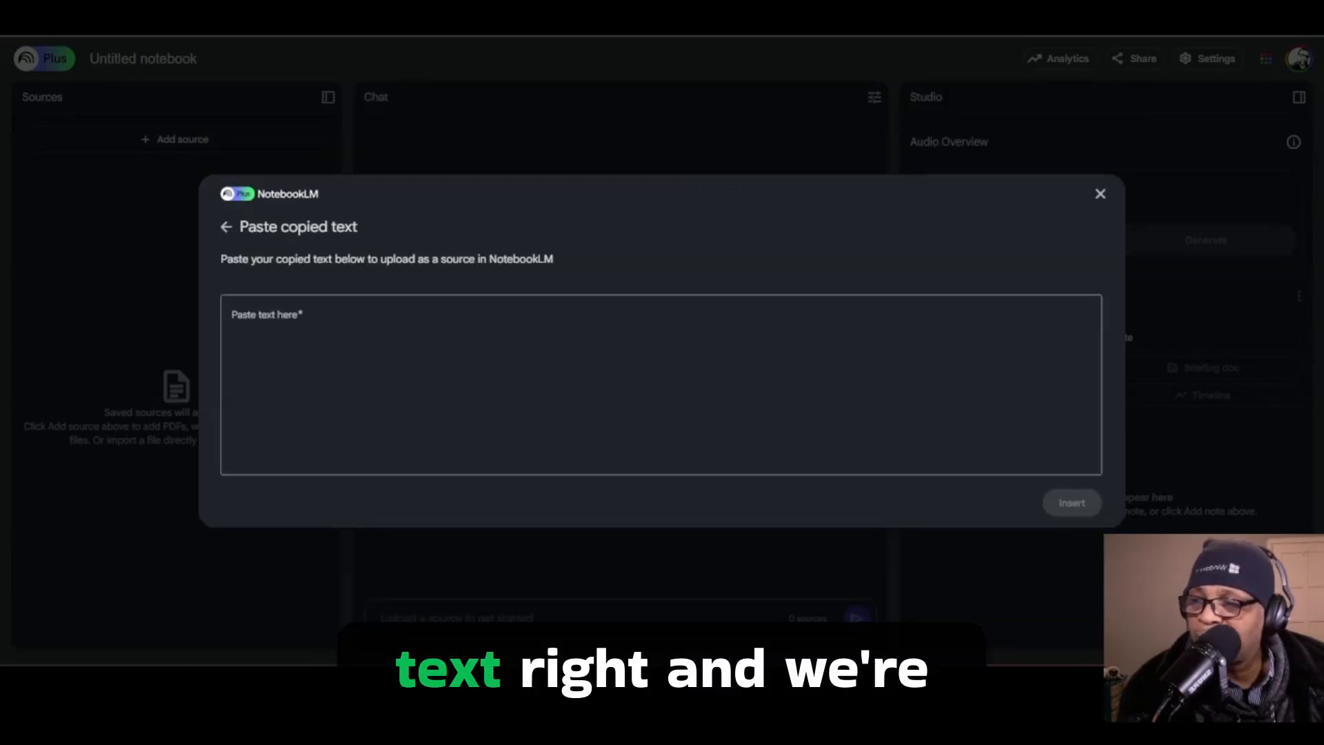
right_click(626, 322)
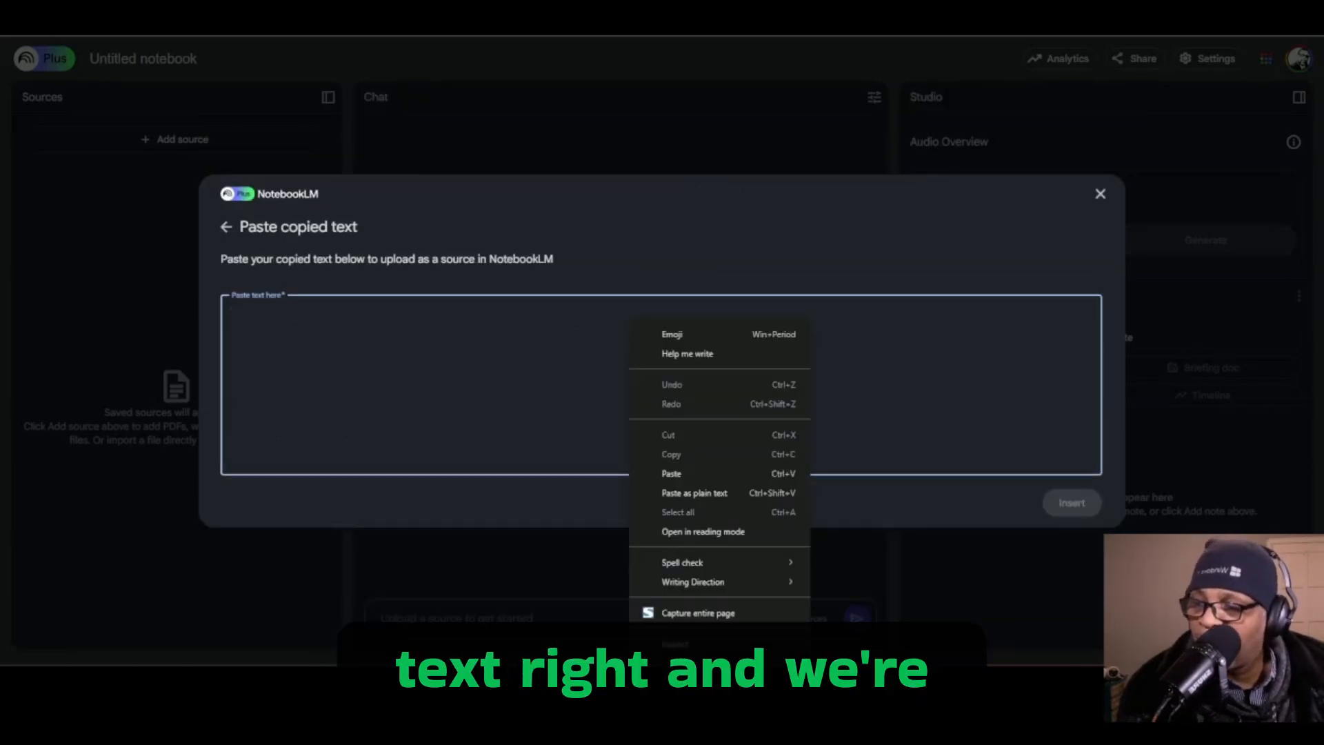
left_click(662, 471)
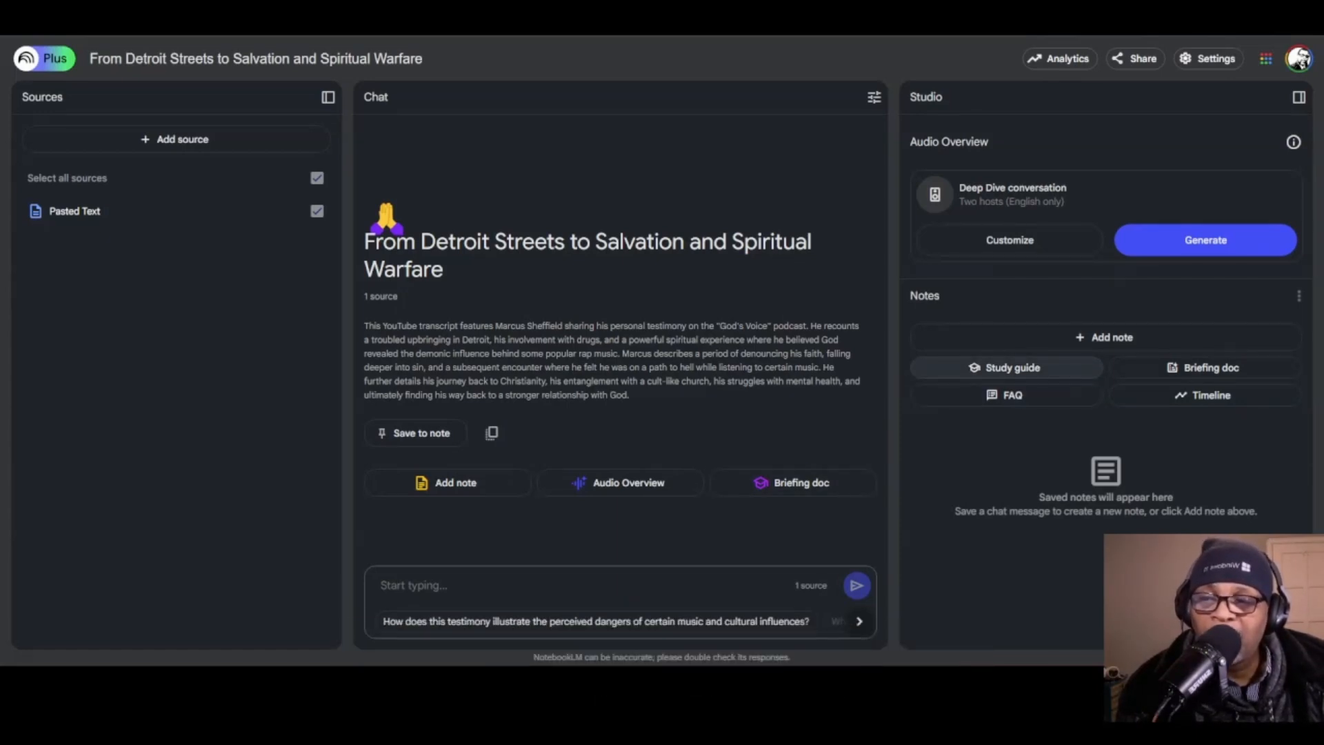
Step: Generate a study guide, a briefing doc, an FAQ and a timeline note from the pasted transcript
left_click(1006, 367)
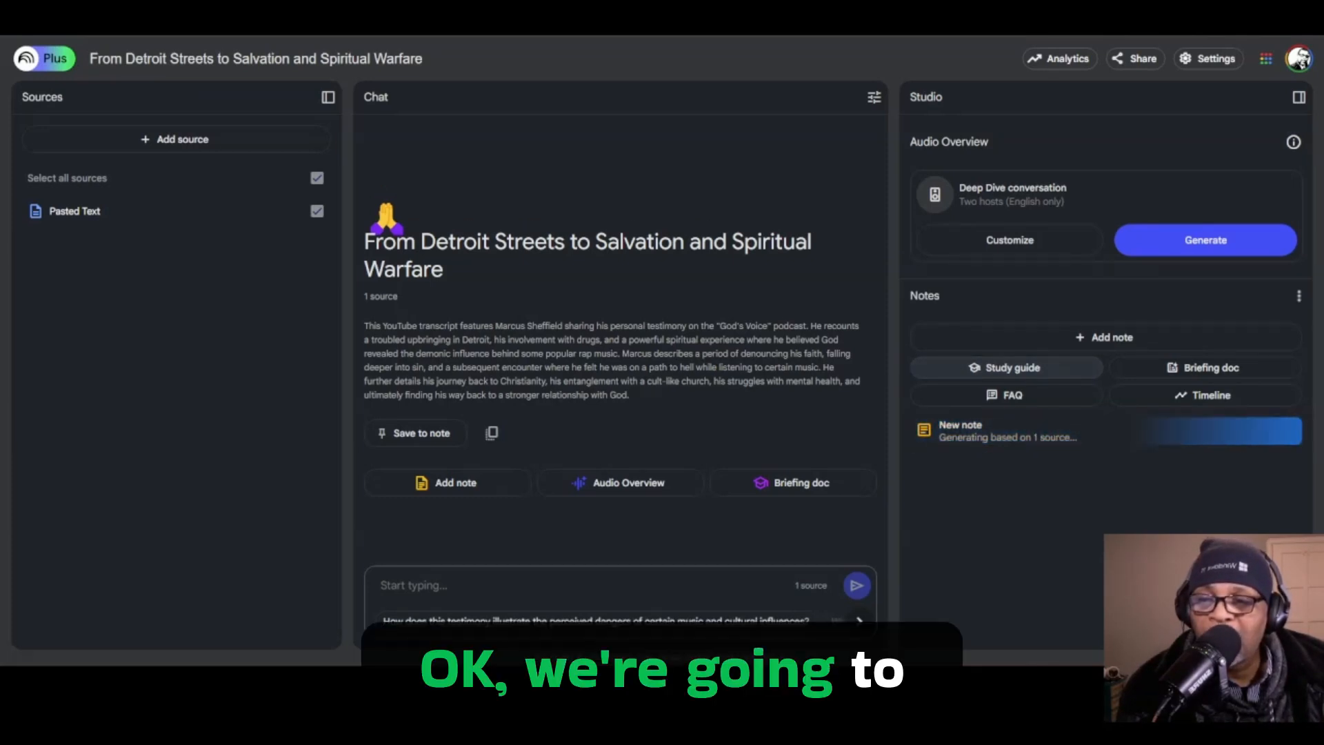
left_click(1205, 367)
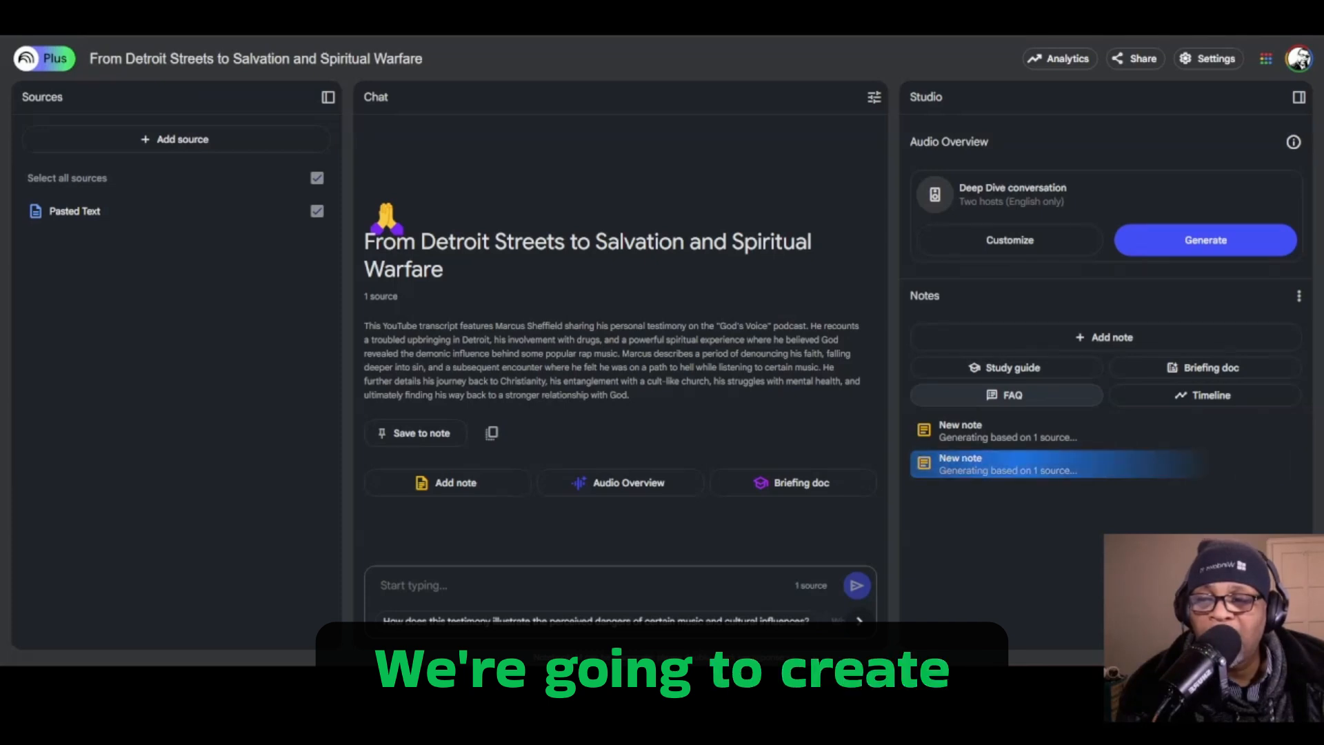
left_click(1007, 395)
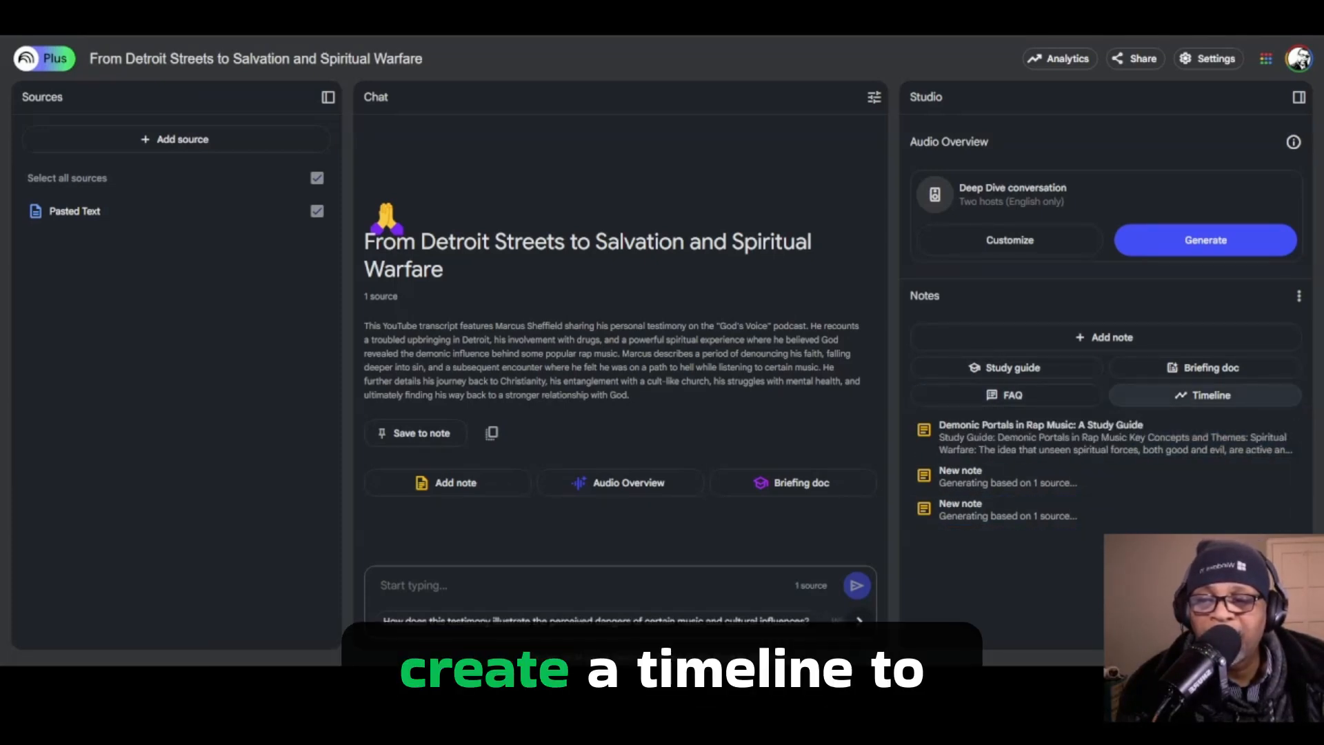
left_click(1205, 395)
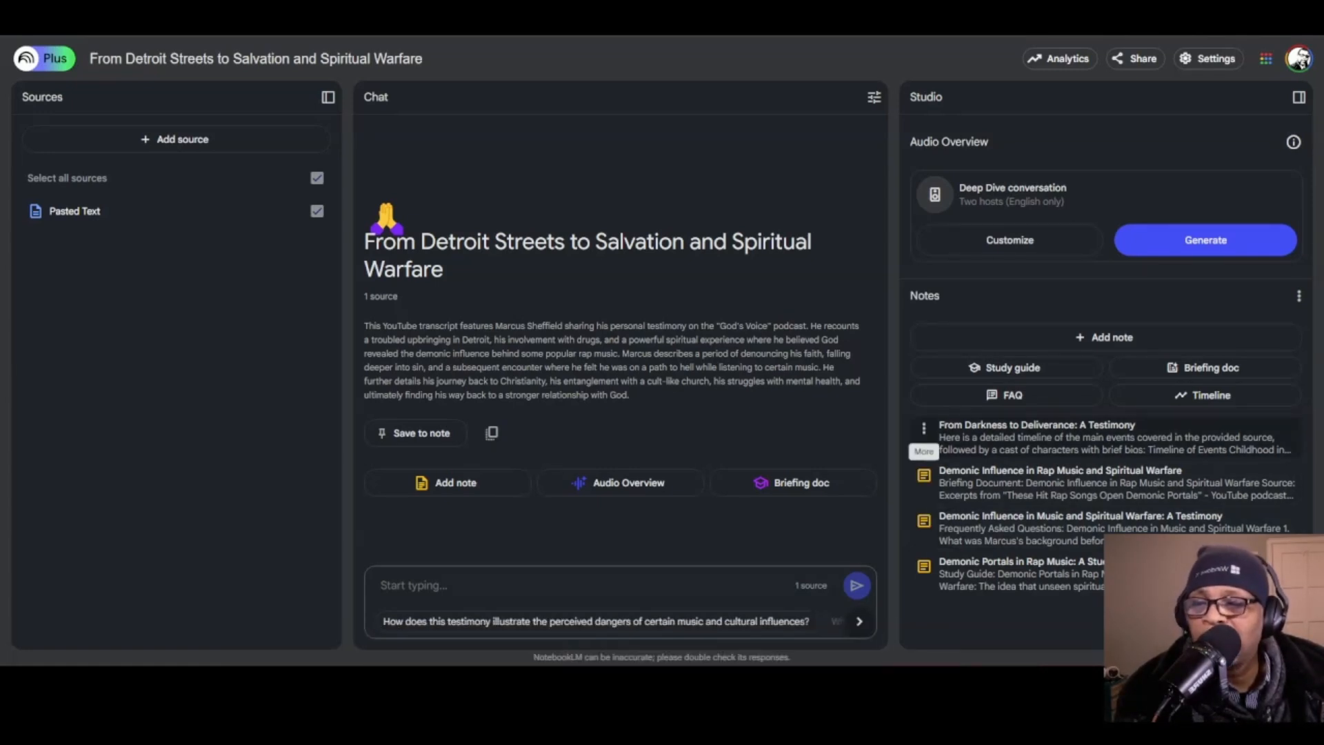
Step: Convert the timeline note "From Darkness to Deliverance: A Testimony" into a source and close the note
left_click(924, 428)
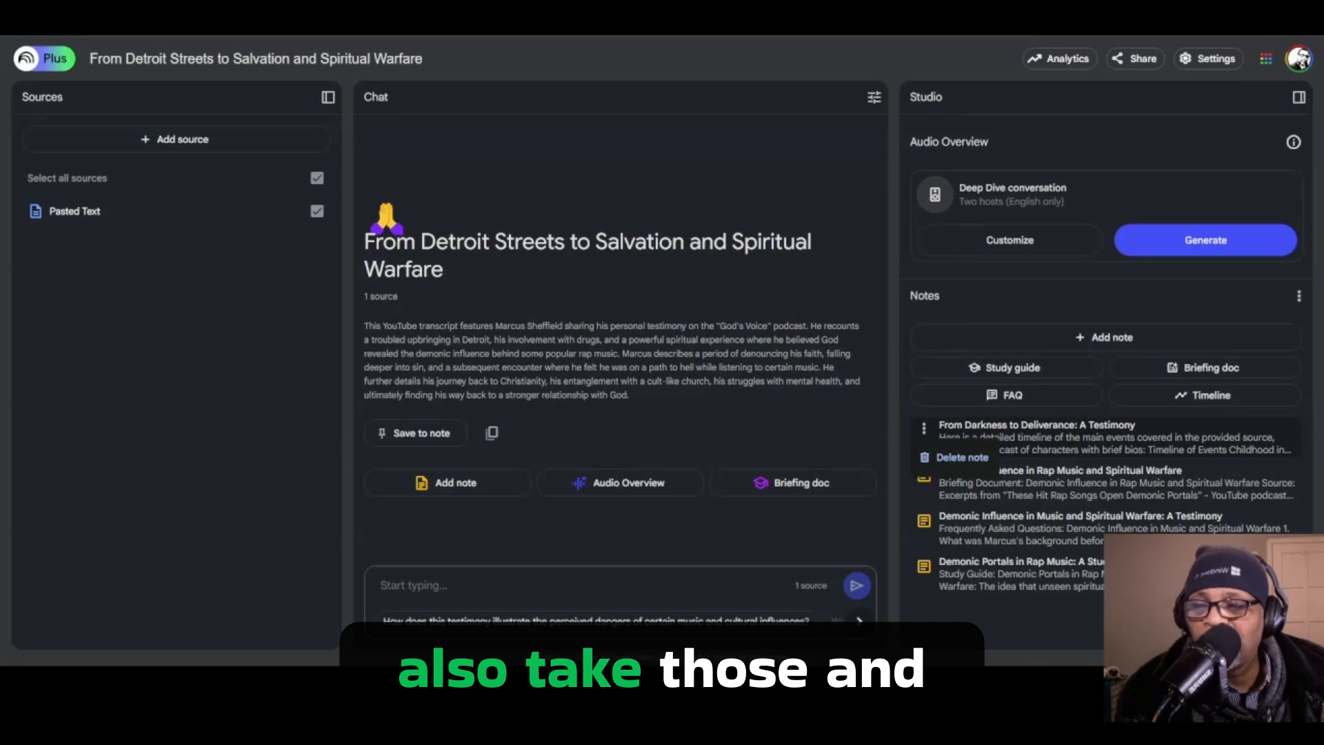
key("Escape")
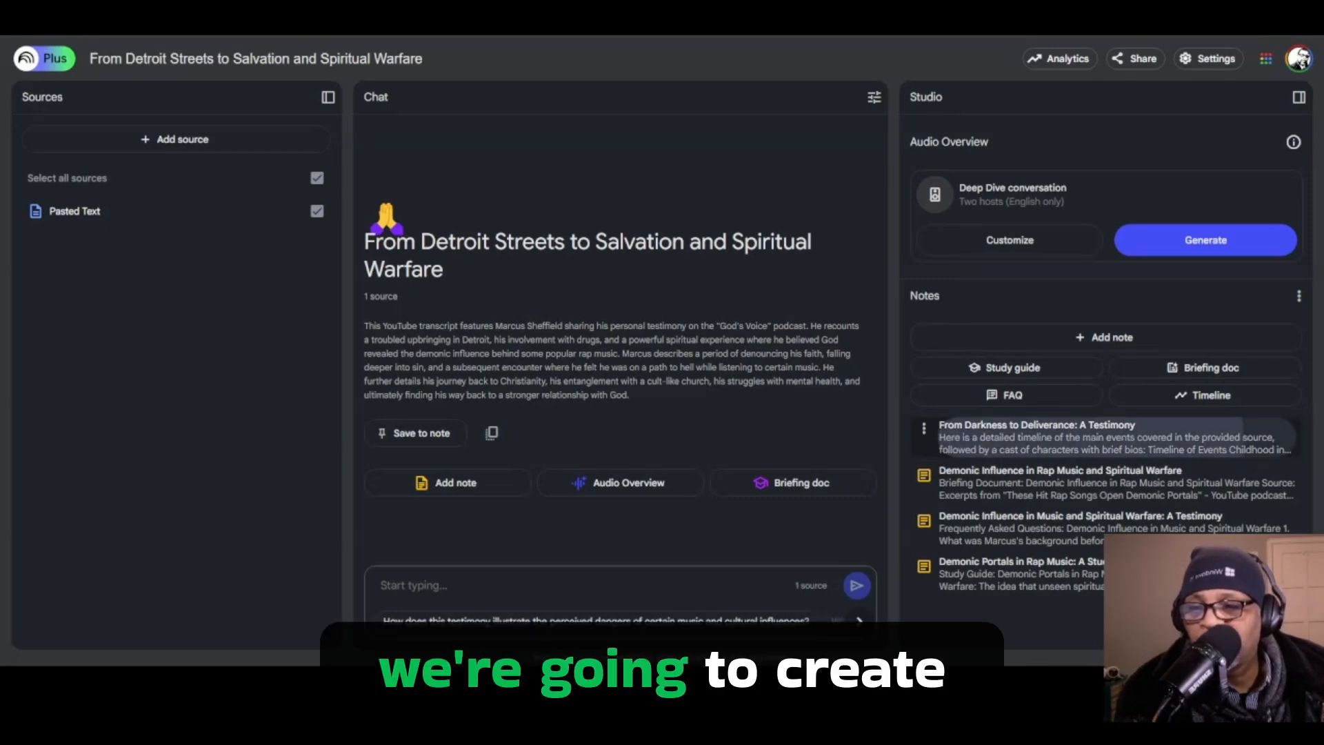
left_click(1103, 436)
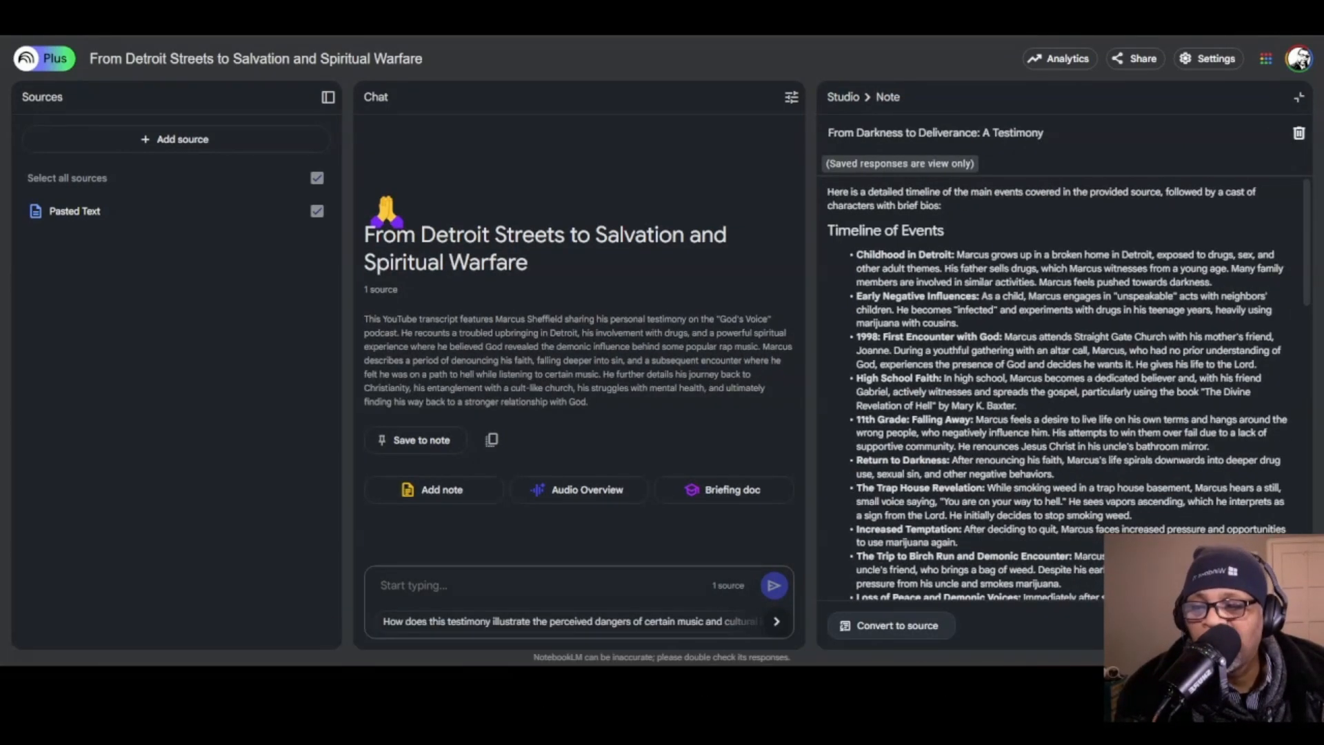
left_click(927, 625)
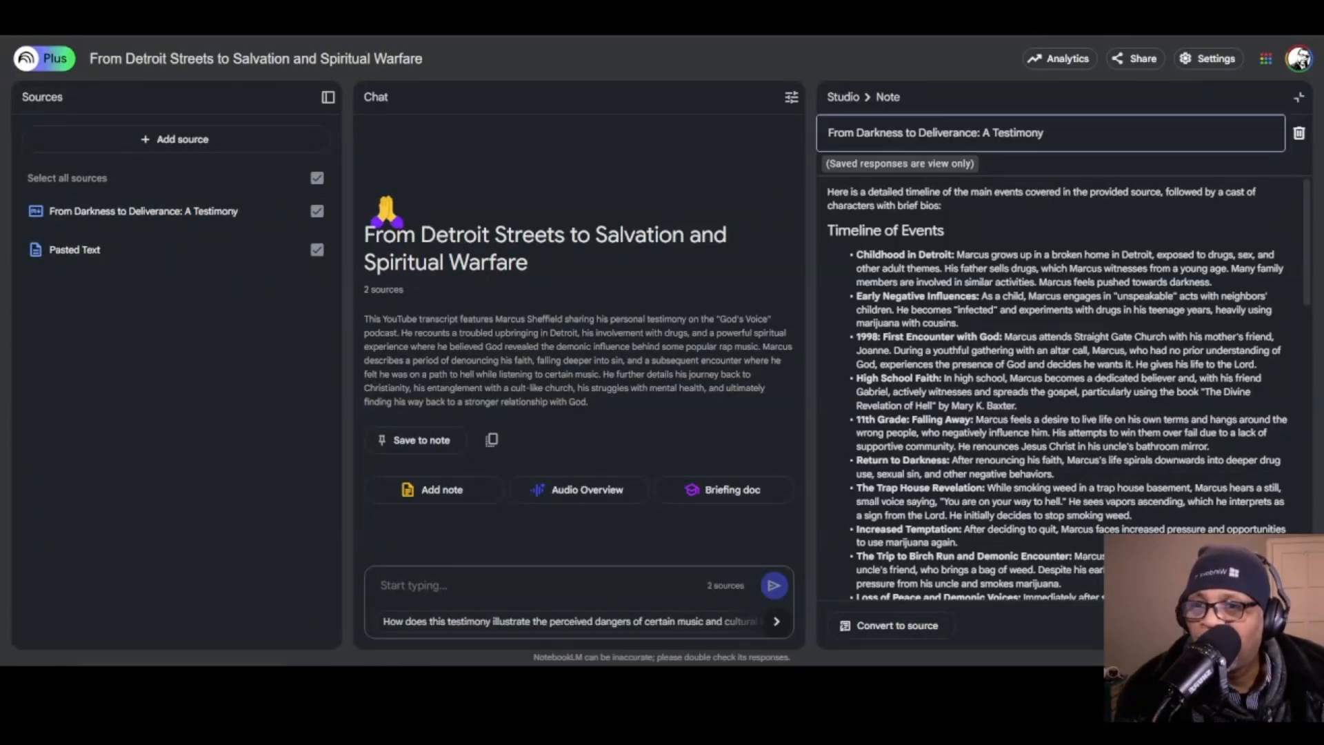
left_click(1299, 97)
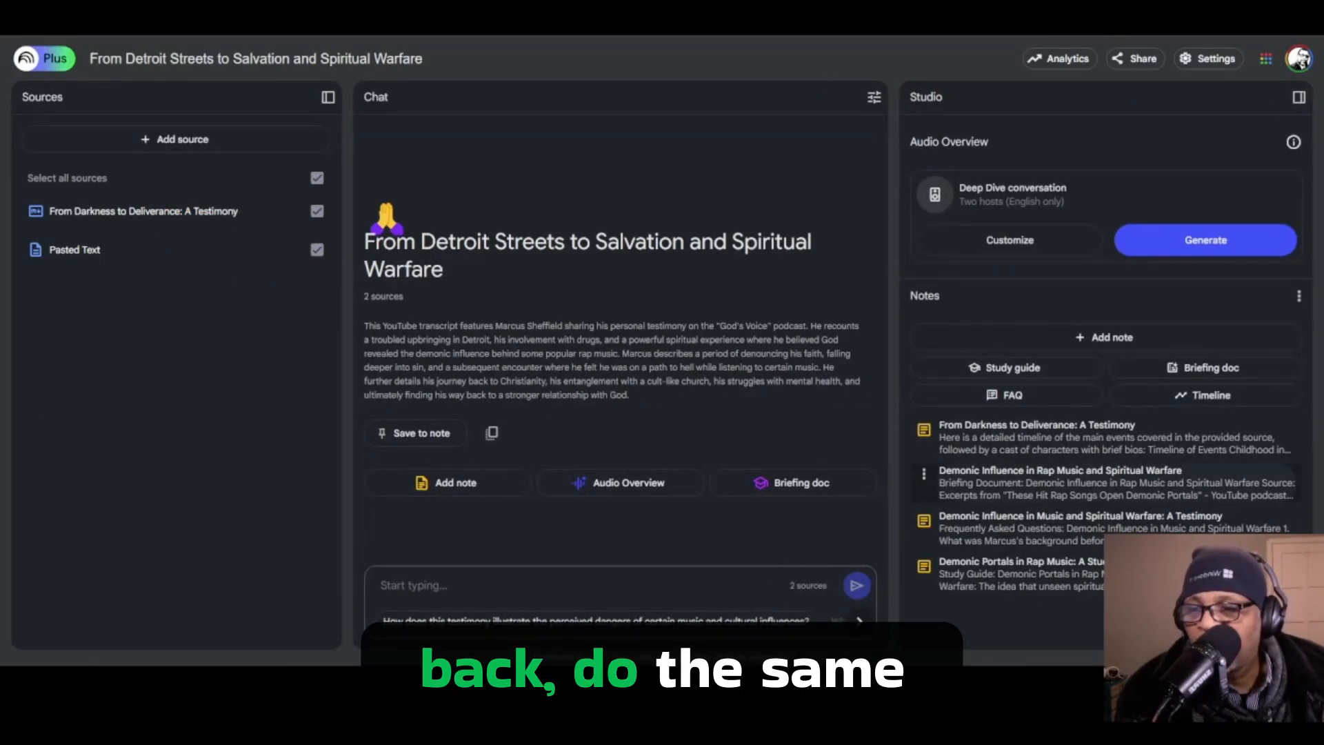
Step: Convert the briefing note "Demonic Influence in Rap Music and Spiritual Warfare" into a source and close the note
left_click(1060, 476)
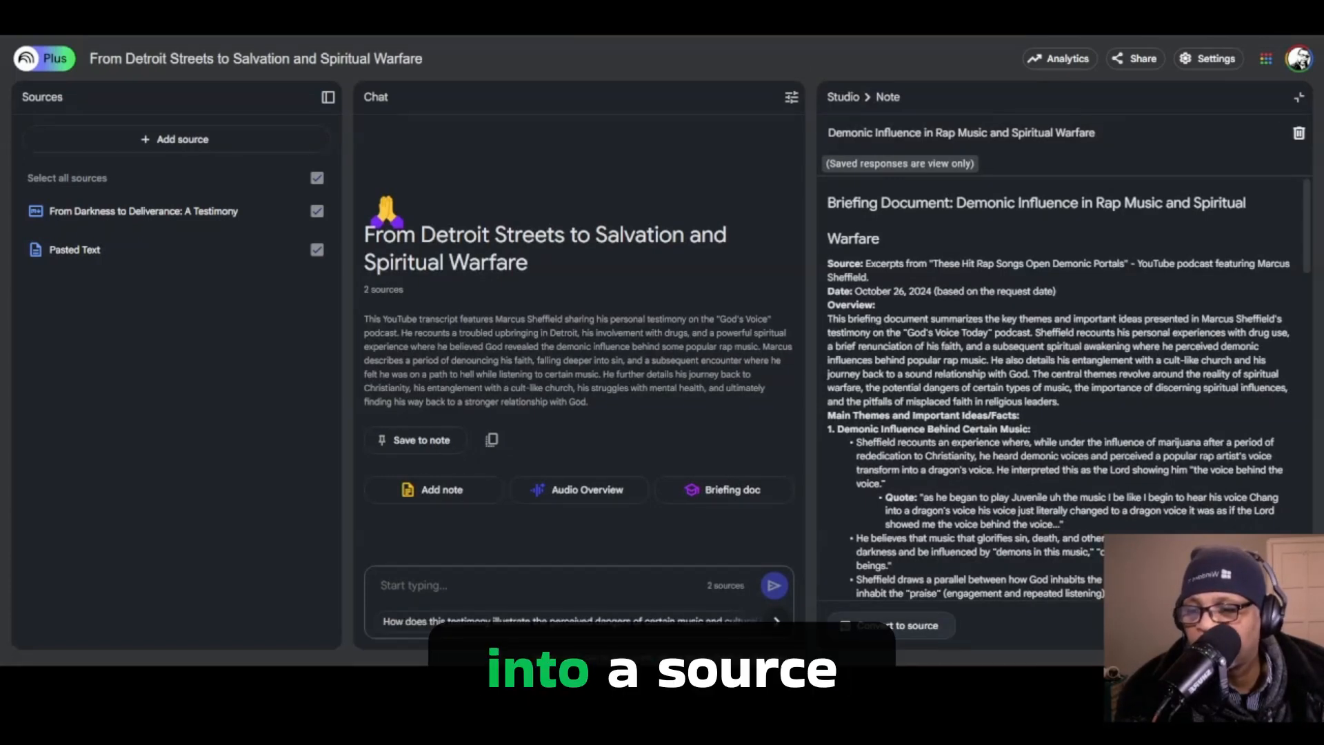
left_click(891, 626)
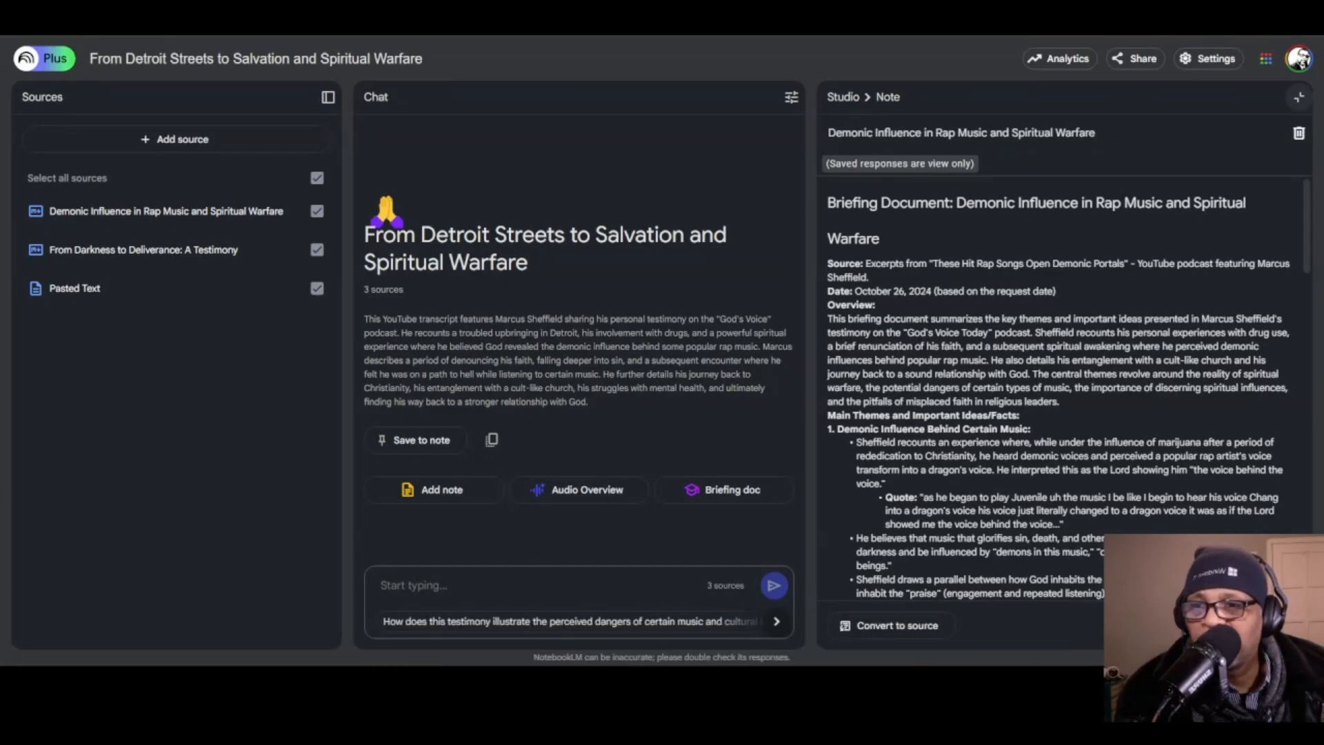
key("Escape")
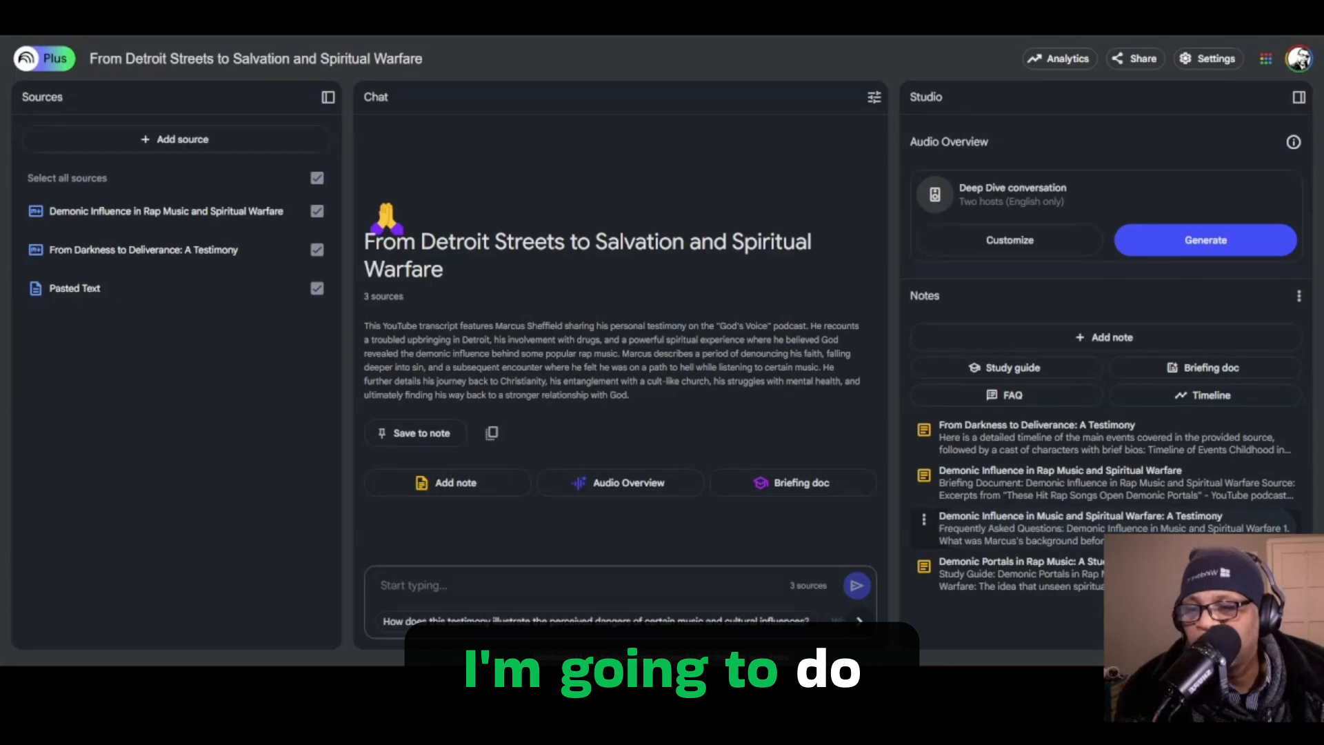
Step: Convert the FAQ note "Demonic Influence in Music and Spiritual Warfare: A Testimony" into a source and close the note
left_click(1060, 522)
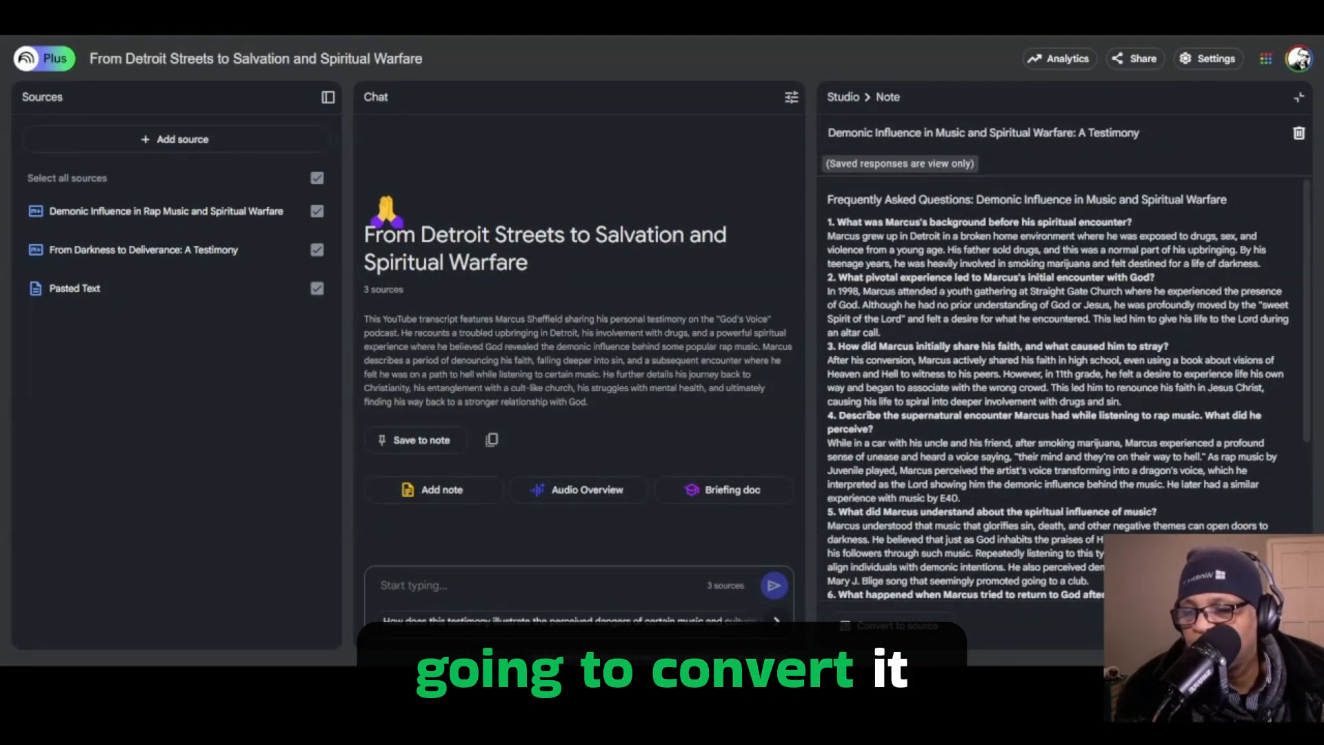
left_click(897, 626)
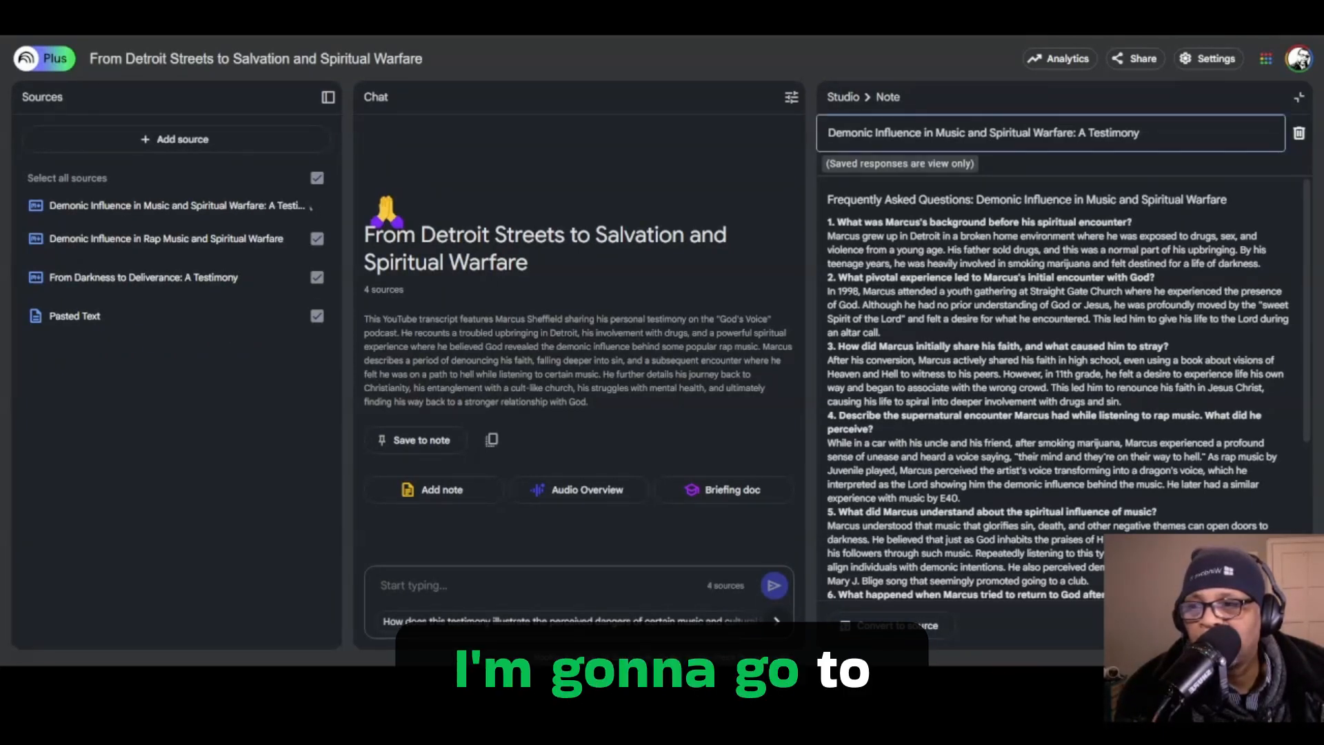
left_click(1299, 97)
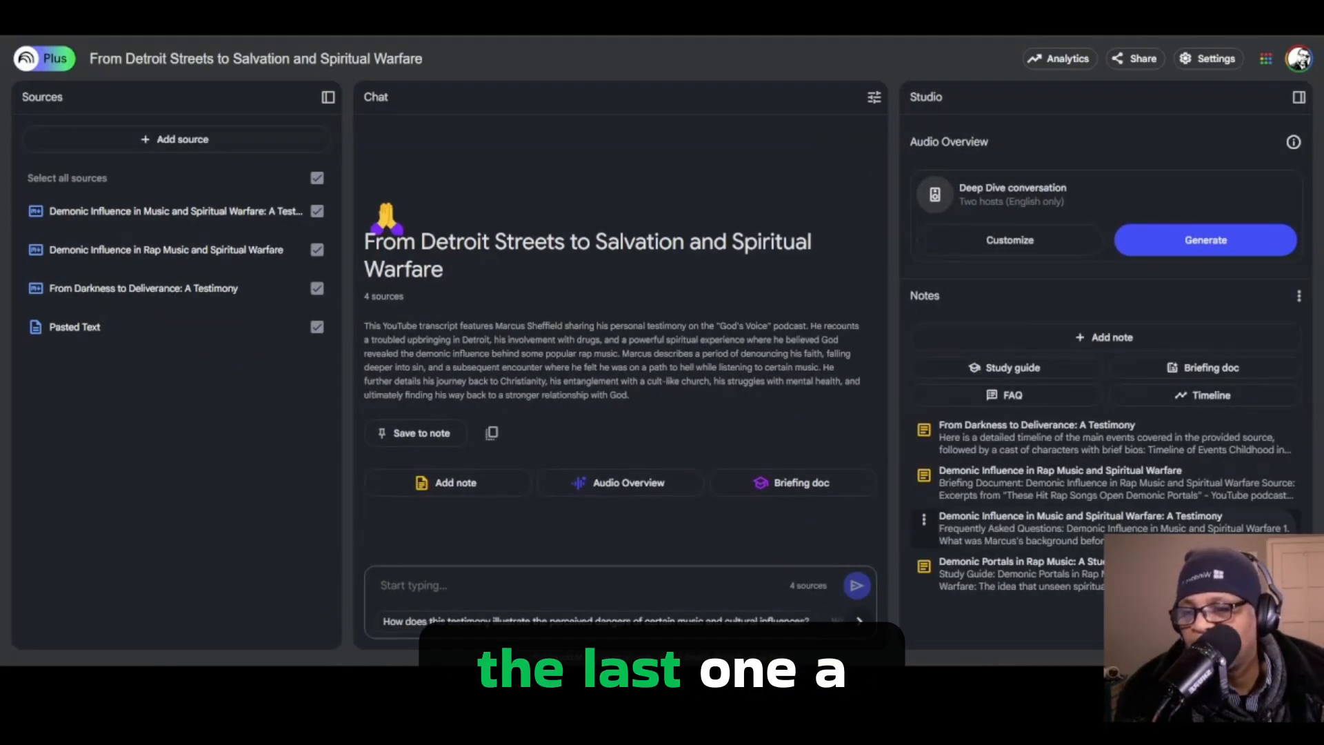
Step: Convert the study guide note "Demonic Portals in Rap Music: A Study Guide" into a source and close the note
left_click(1021, 573)
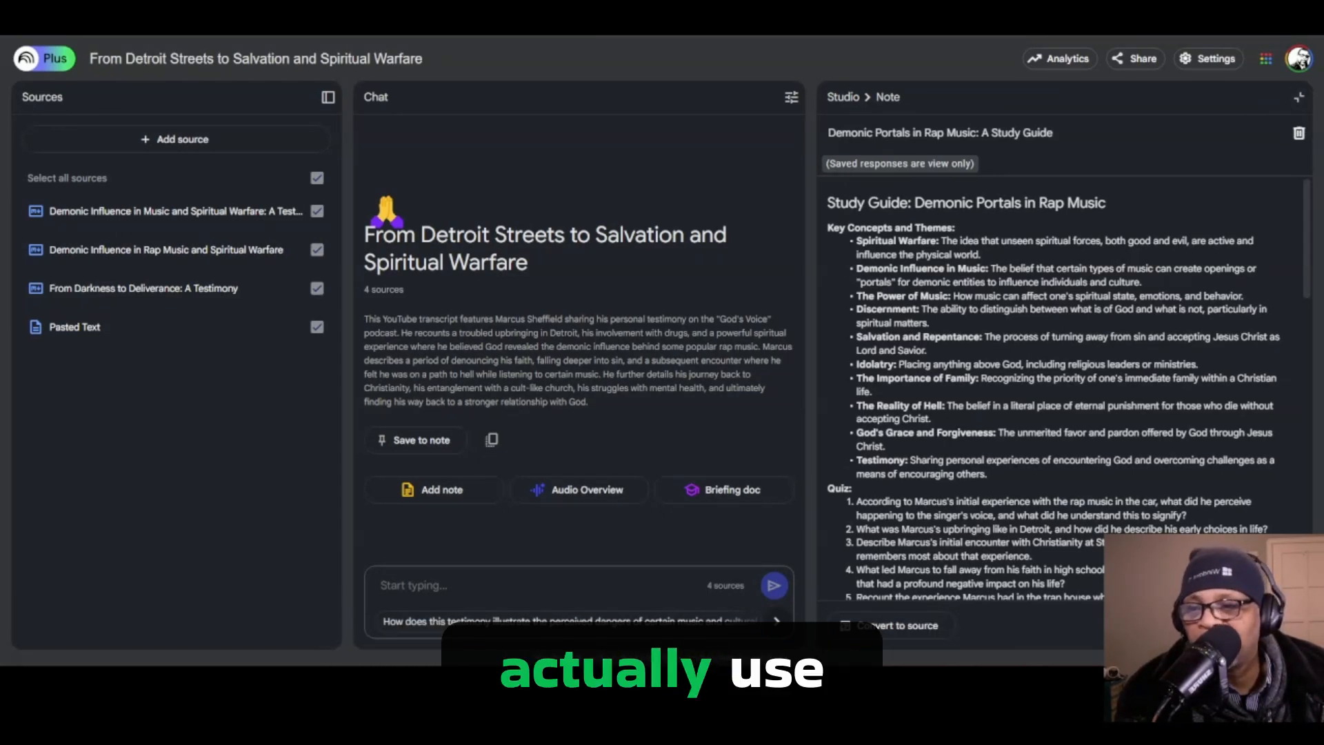
left_click(896, 625)
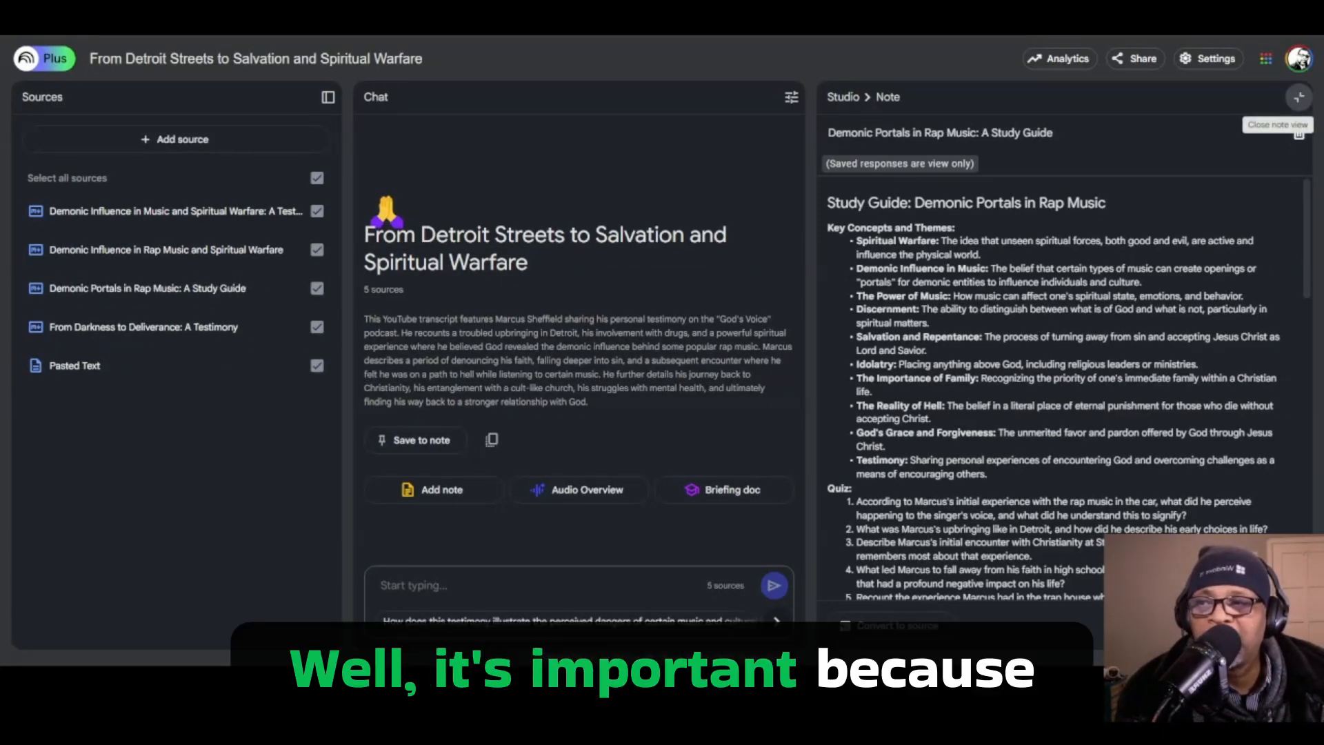
left_click(1299, 97)
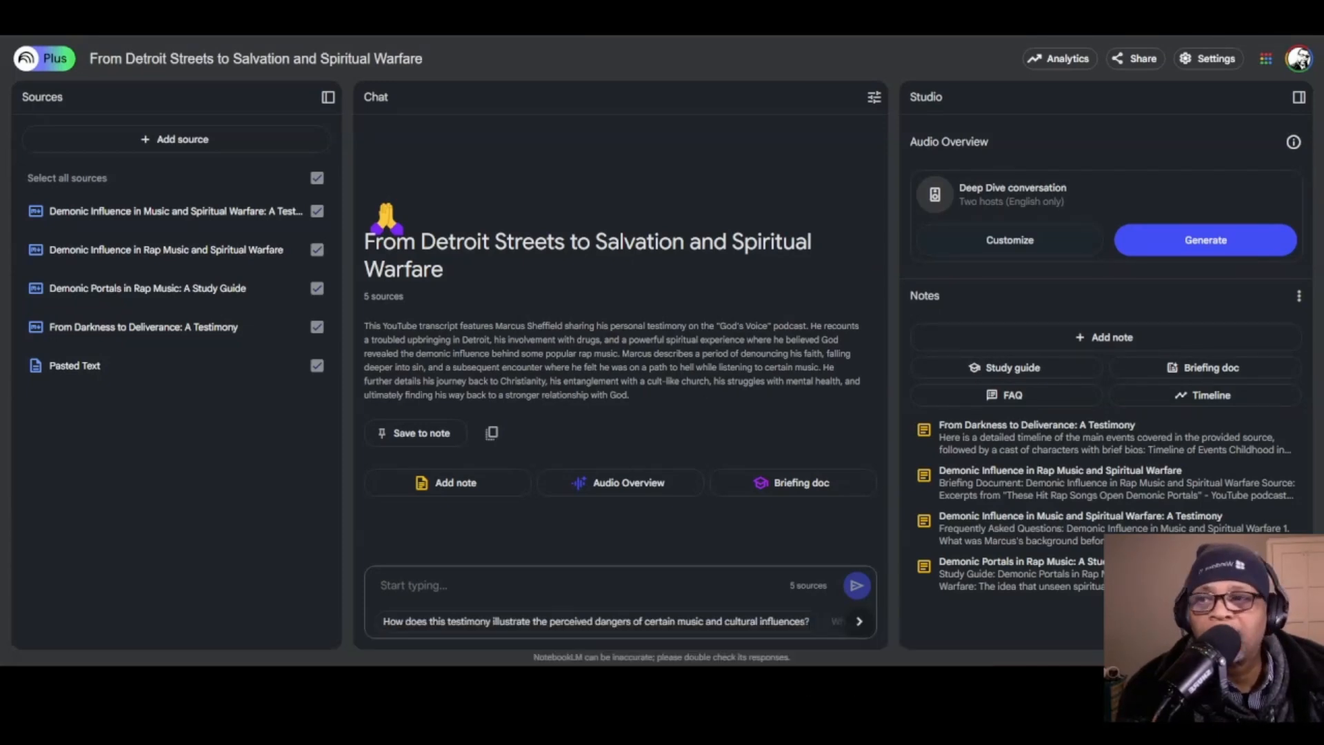
Step: Start the Audio Overview focus prompt with "you are charged with assisting pastors prepare for bible study from a thematic point of view."
left_click(1010, 240)
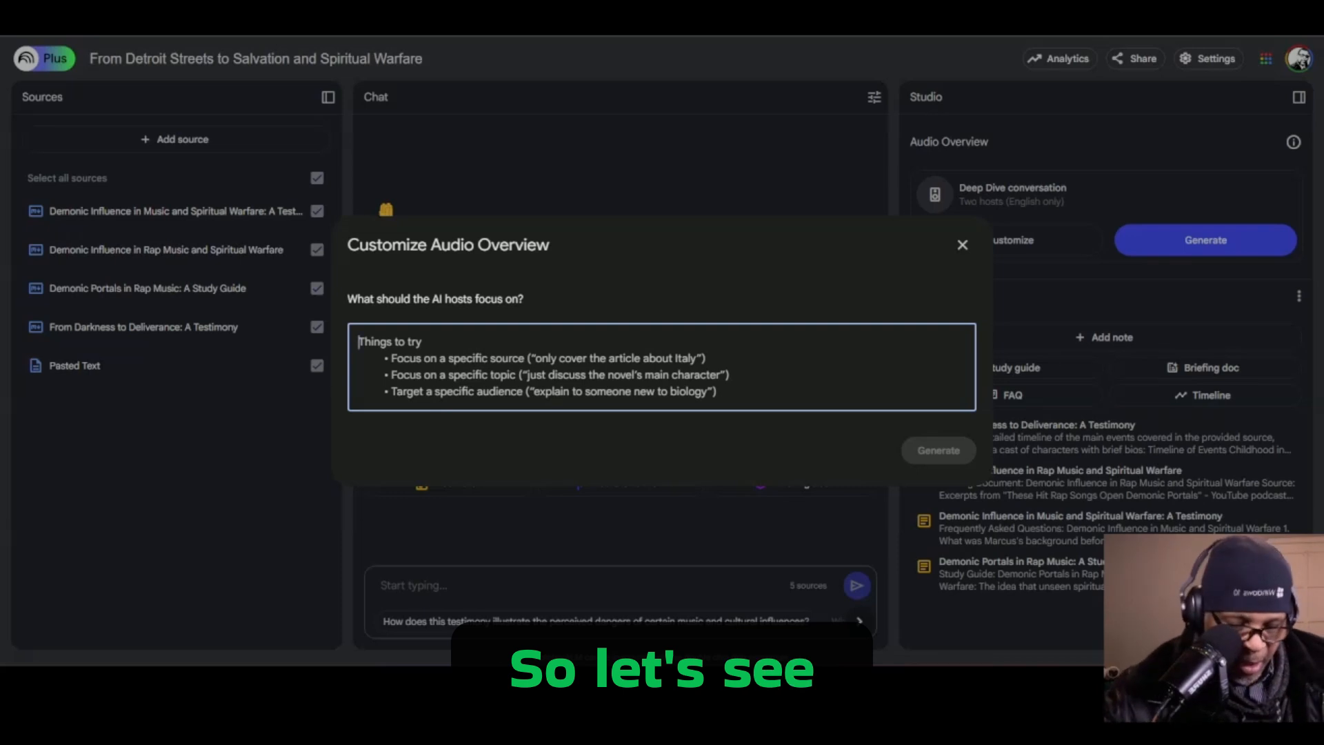
type("y")
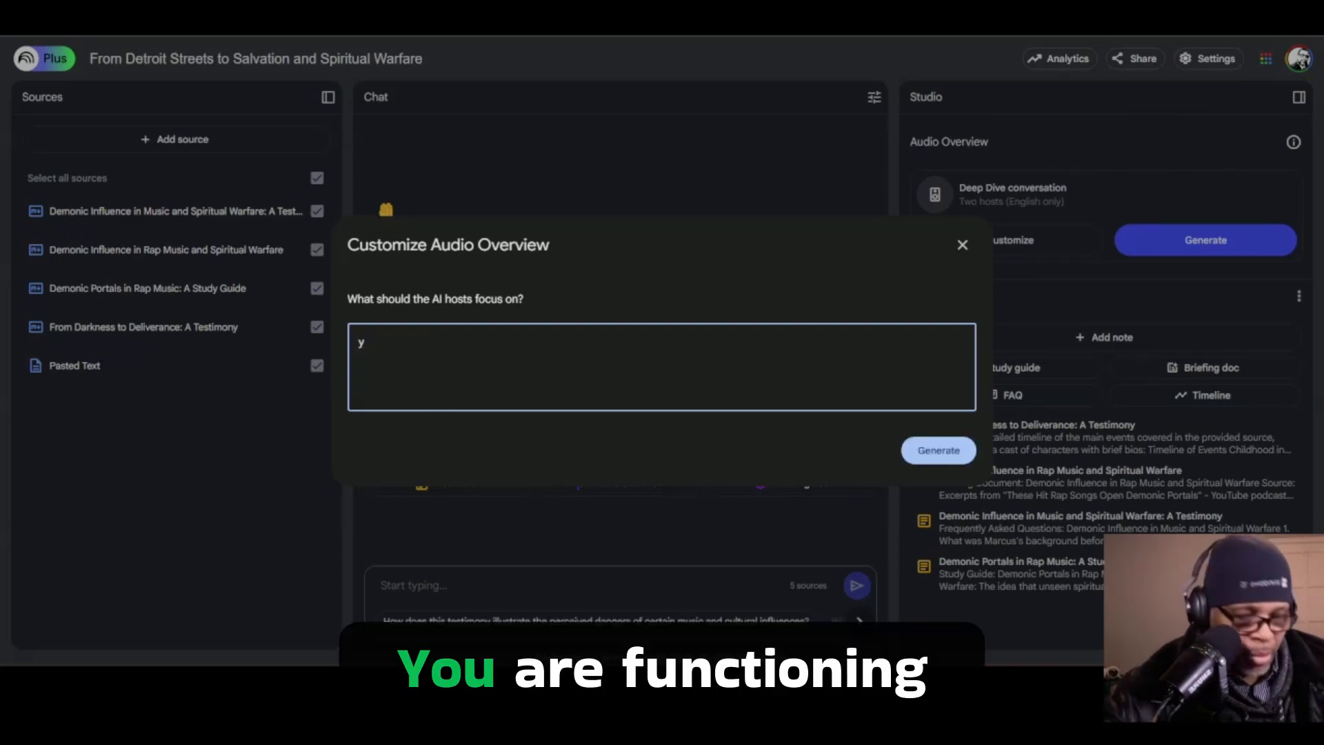
type("ou")
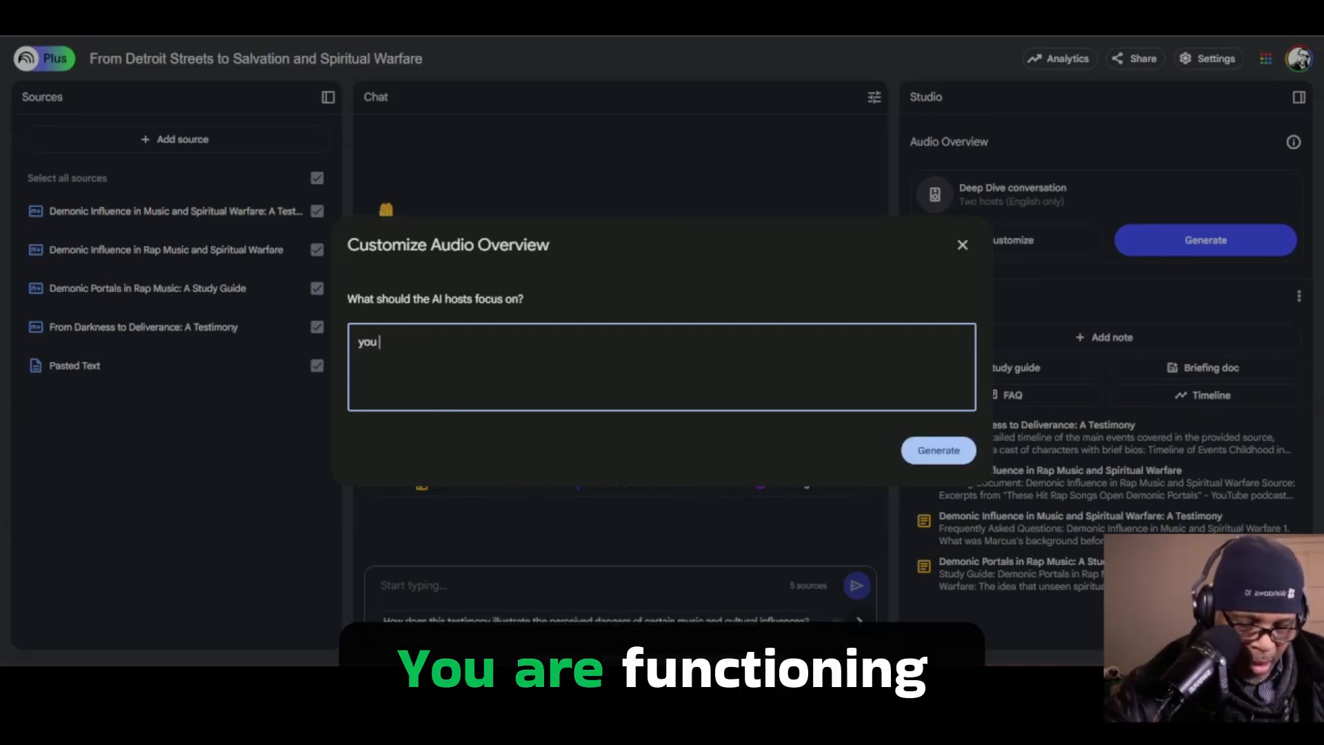
type(" are")
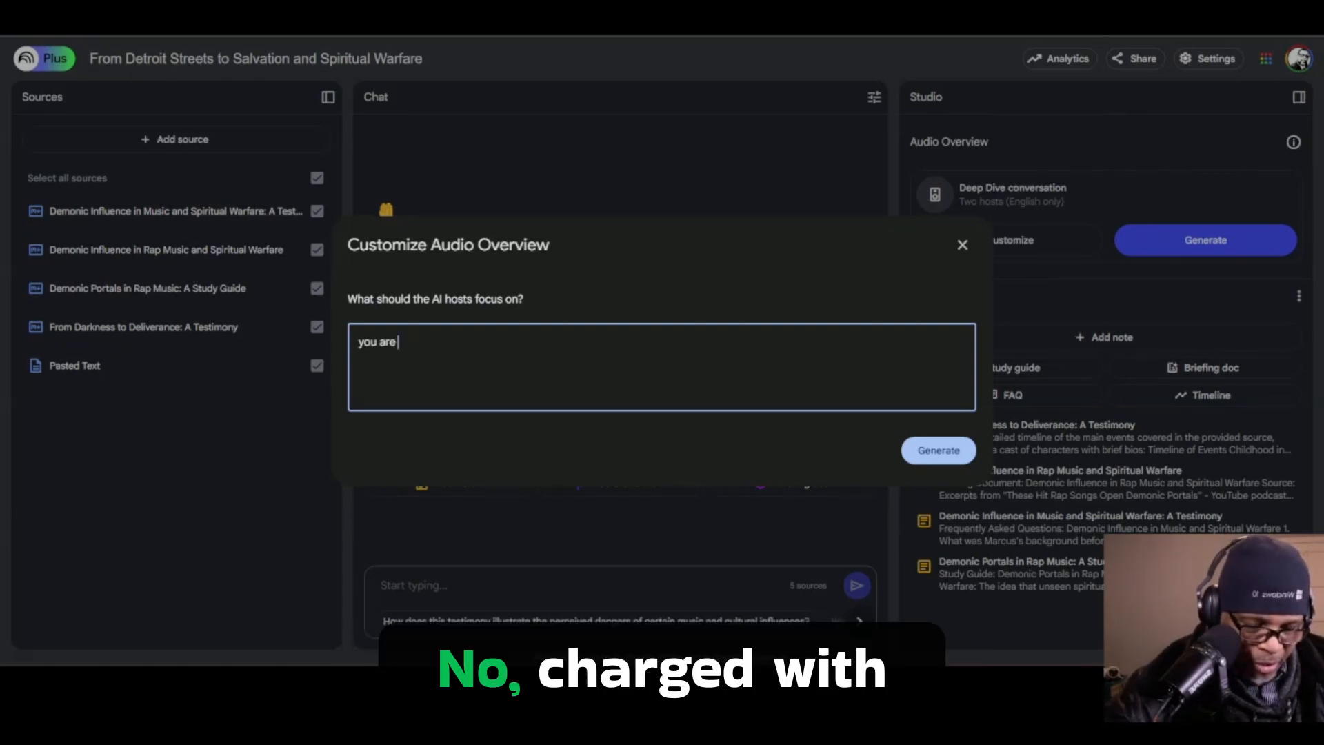
type("charge")
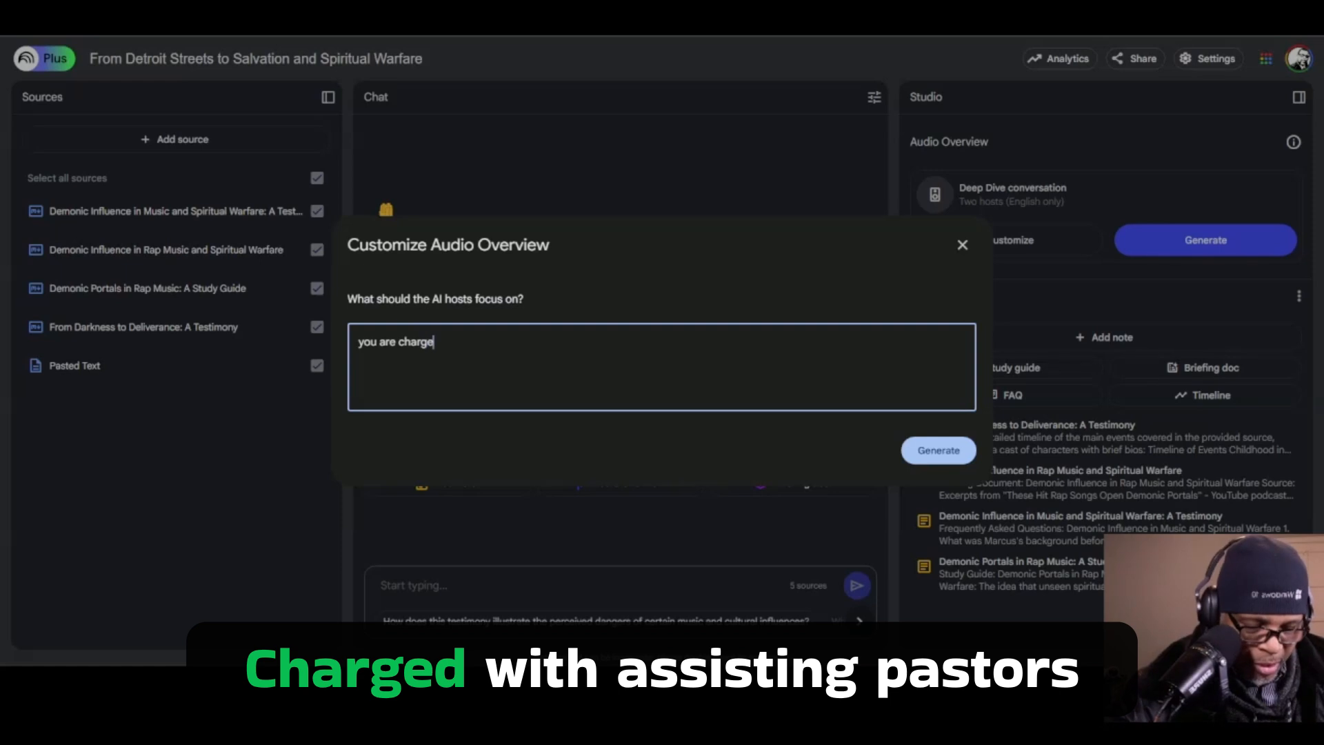
type("d with ")
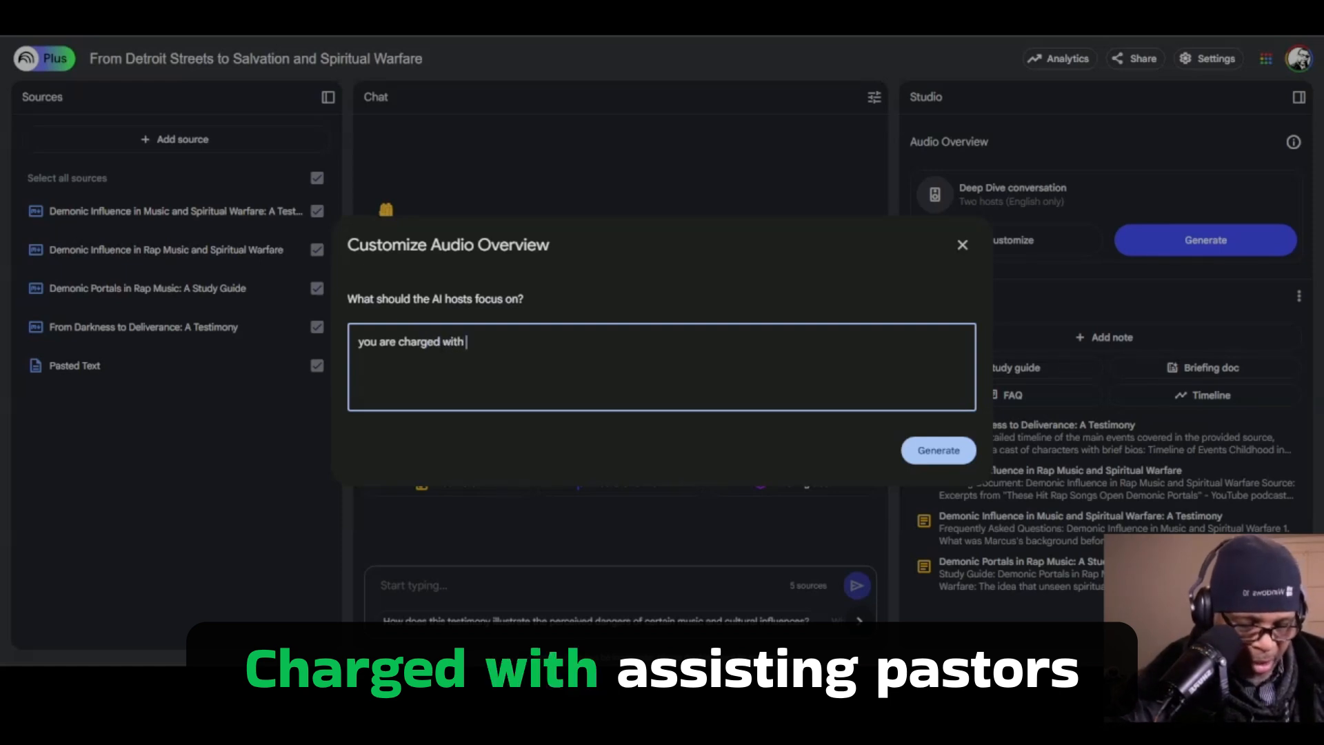
type("ass")
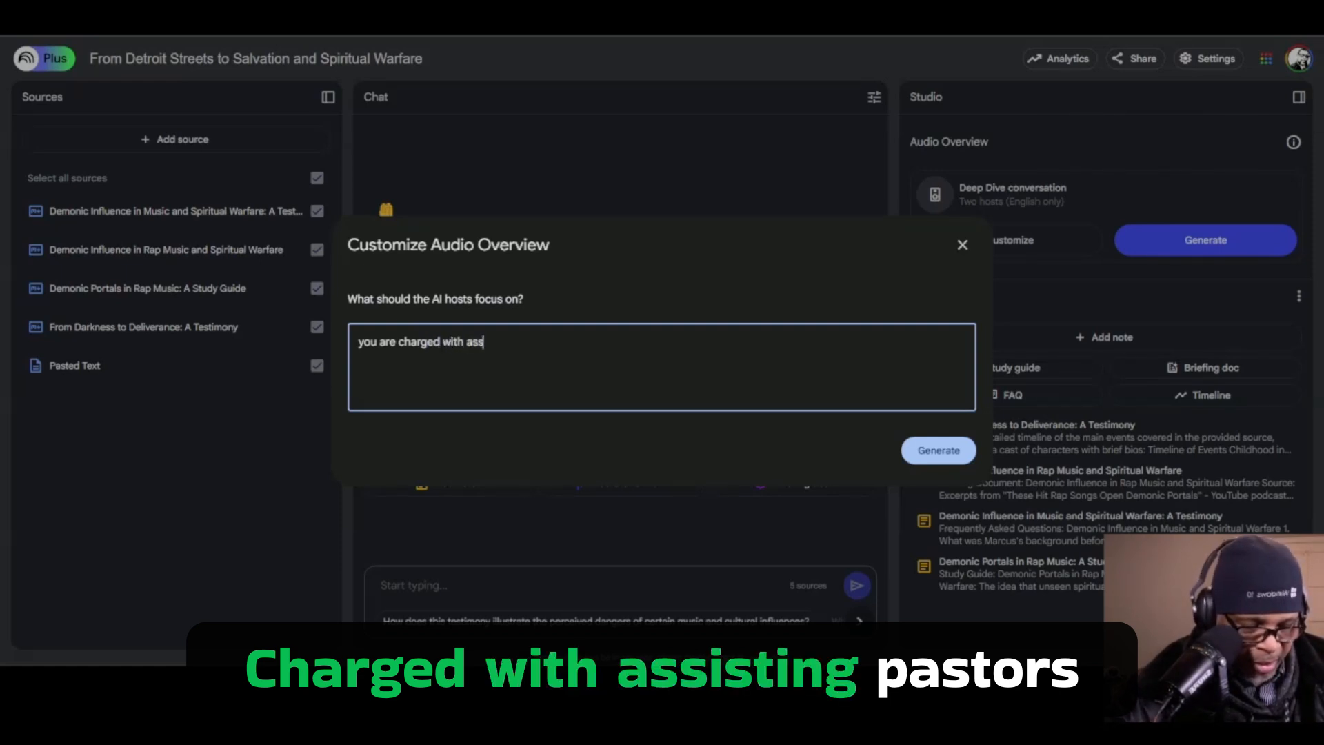
type("isting")
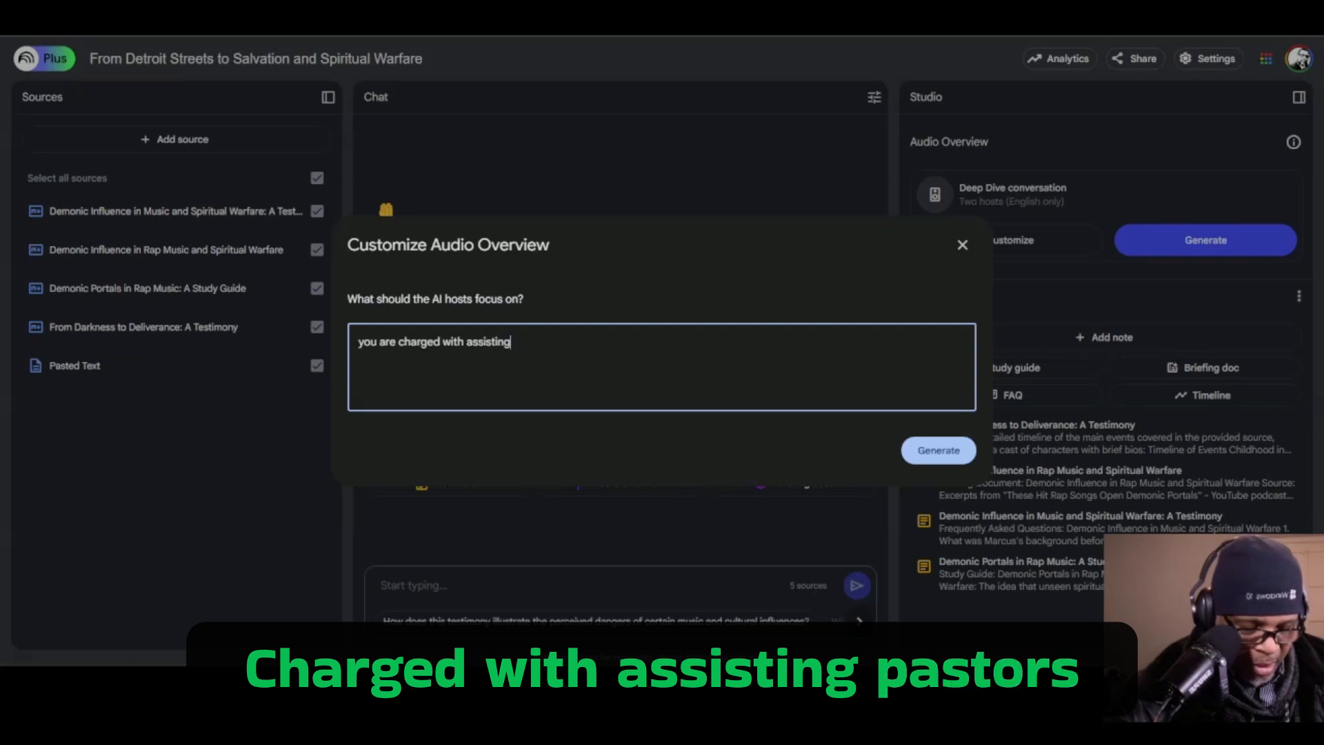
type(" pastor")
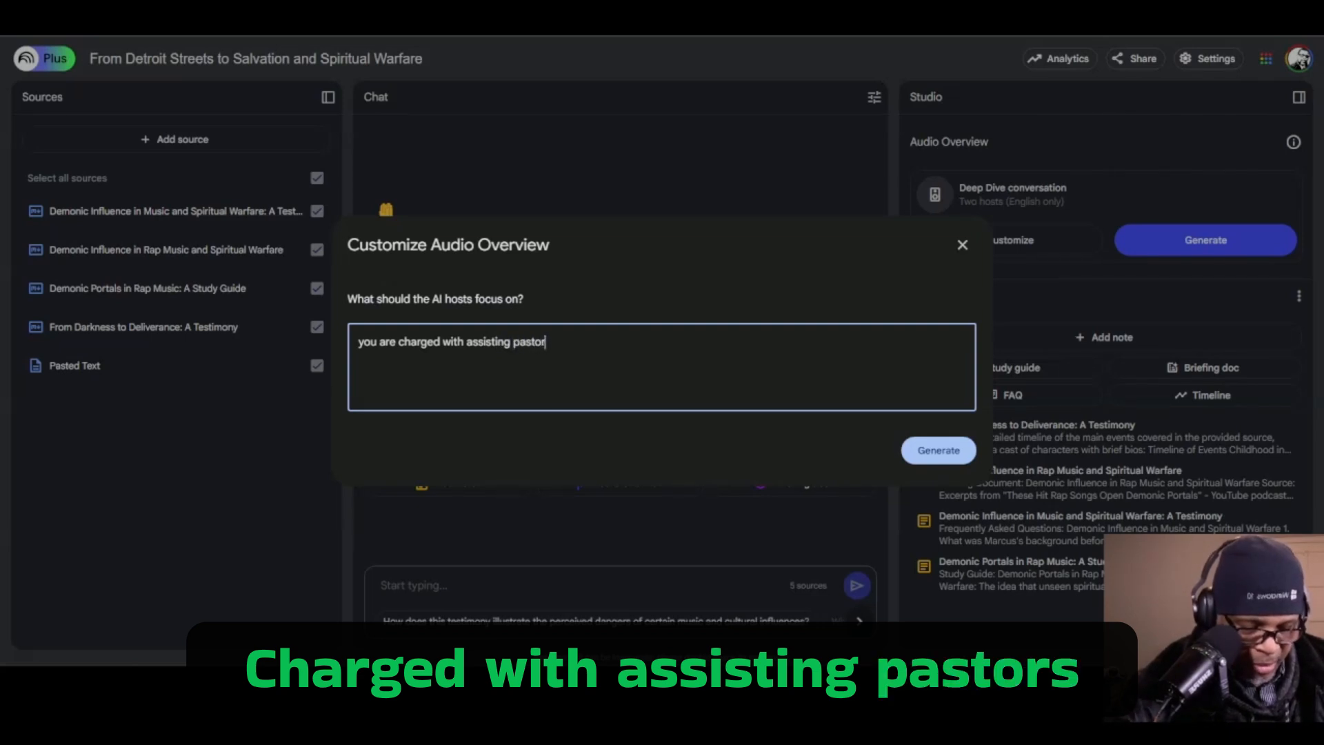
type("s pr")
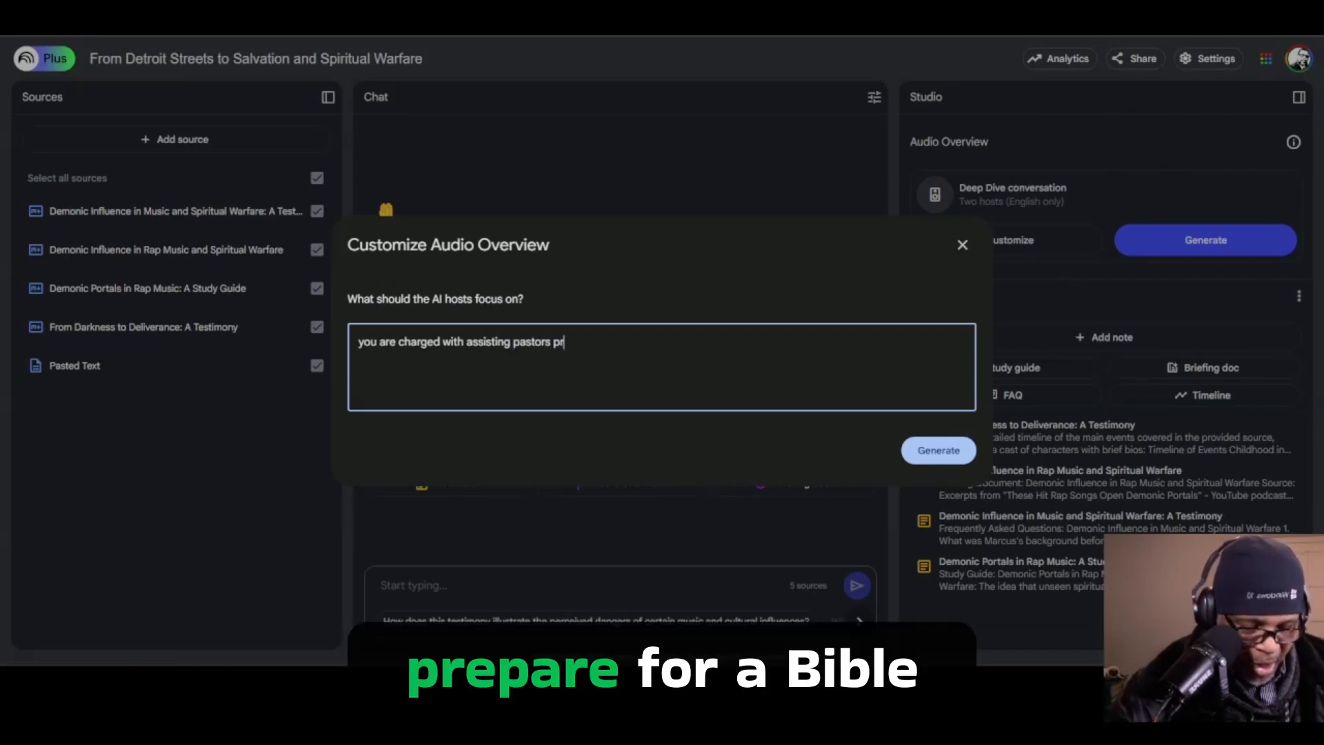
type("epare")
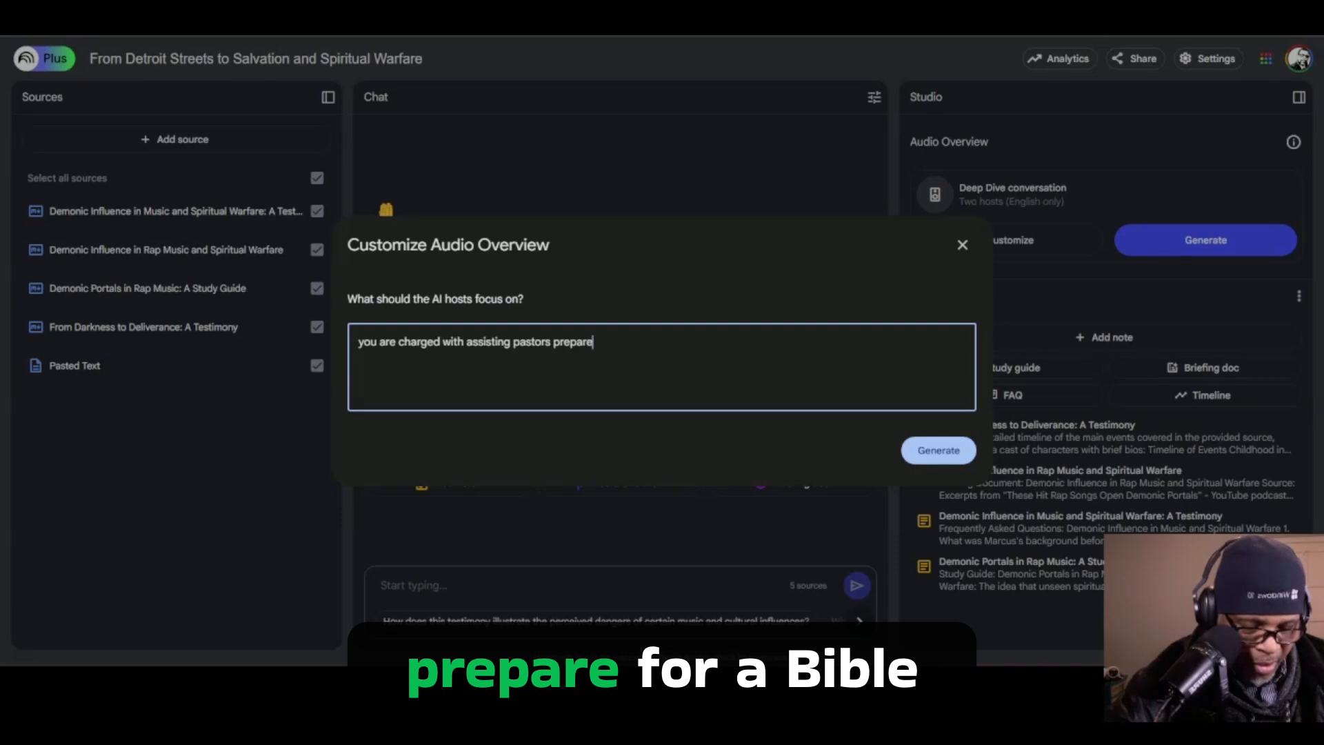
type(" for")
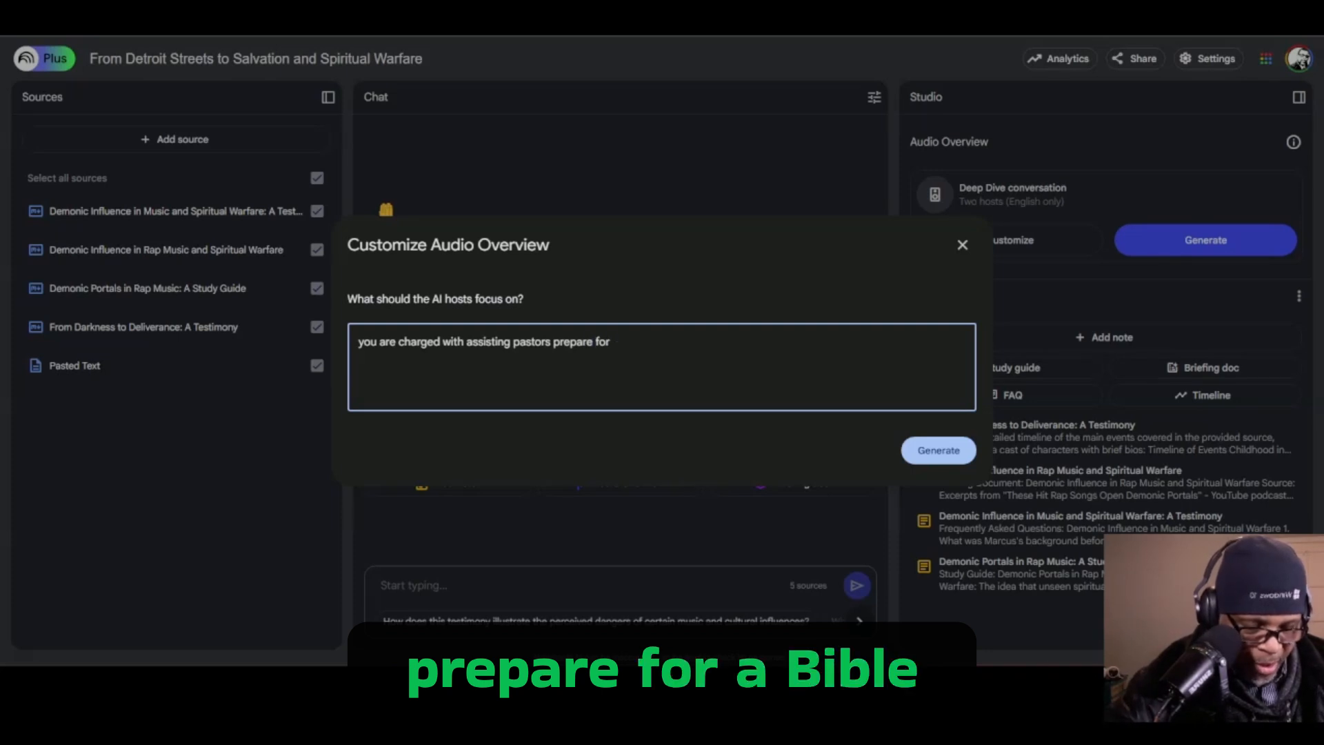
type(" bible ")
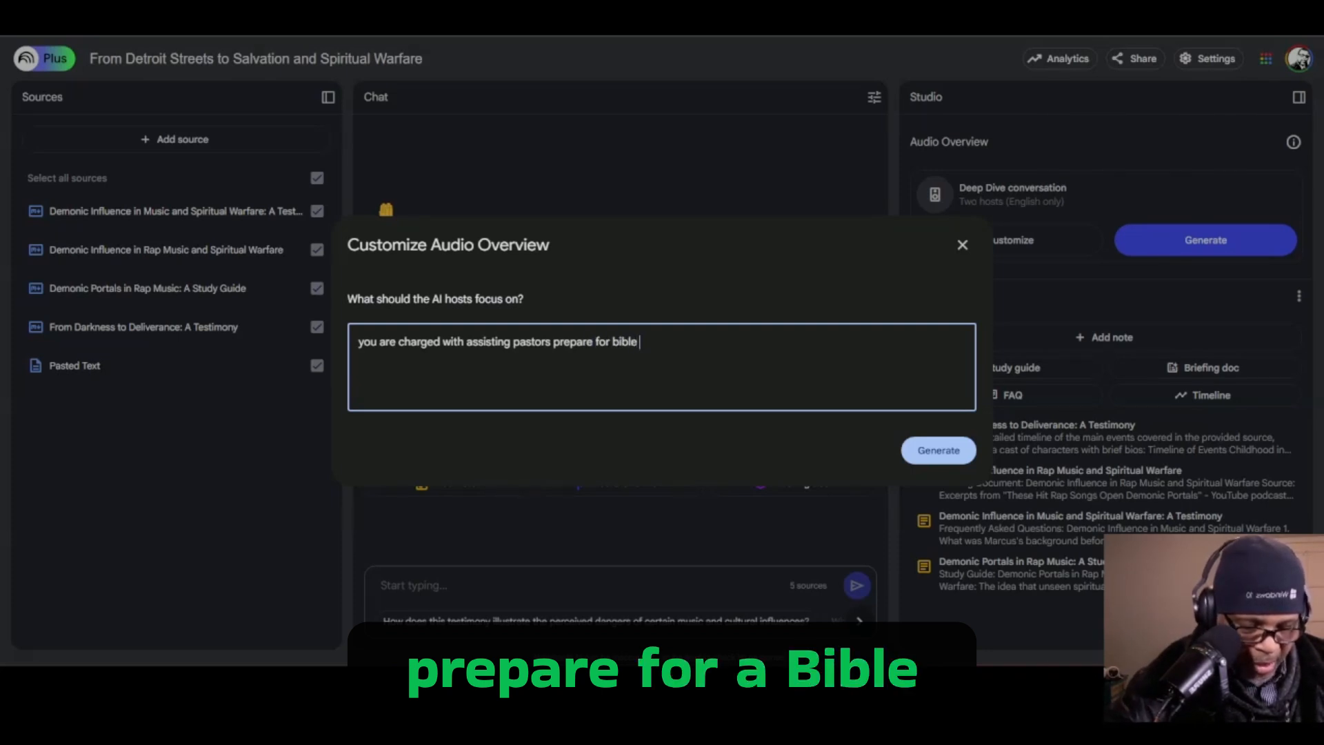
type("stud")
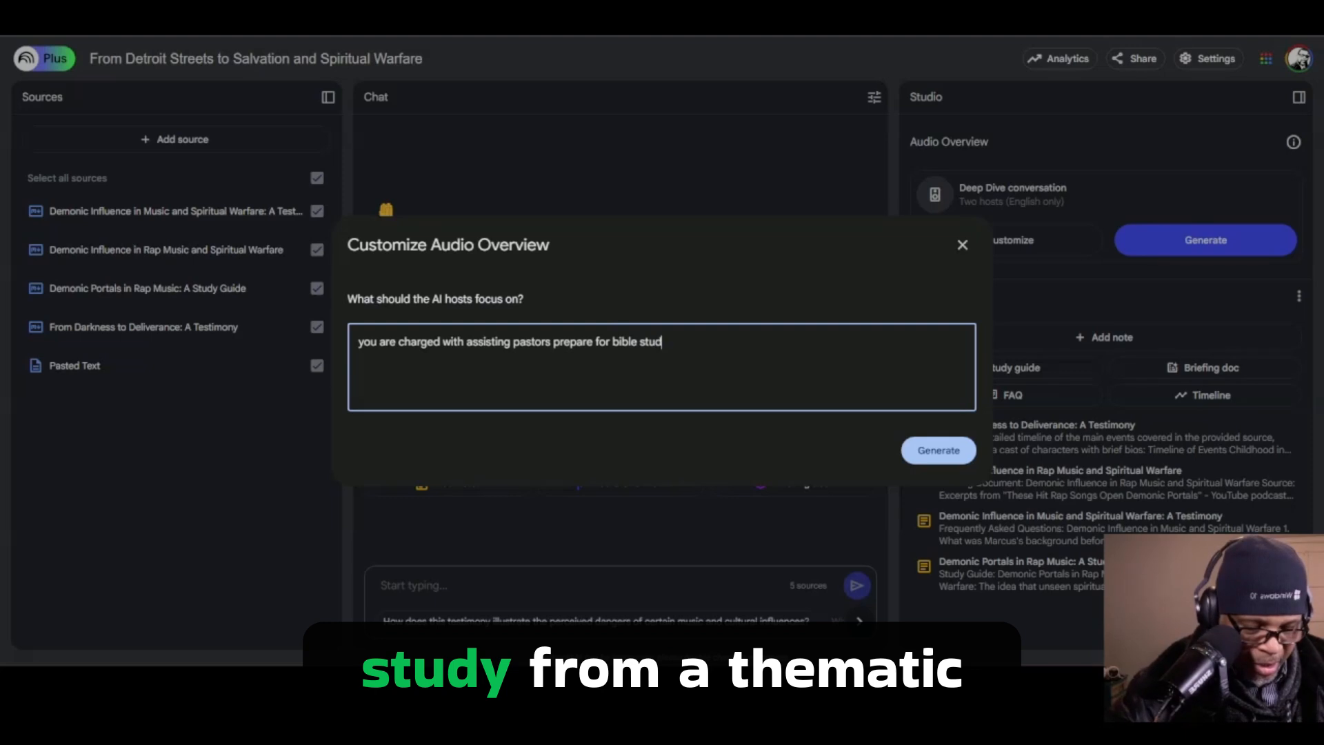
type("y ")
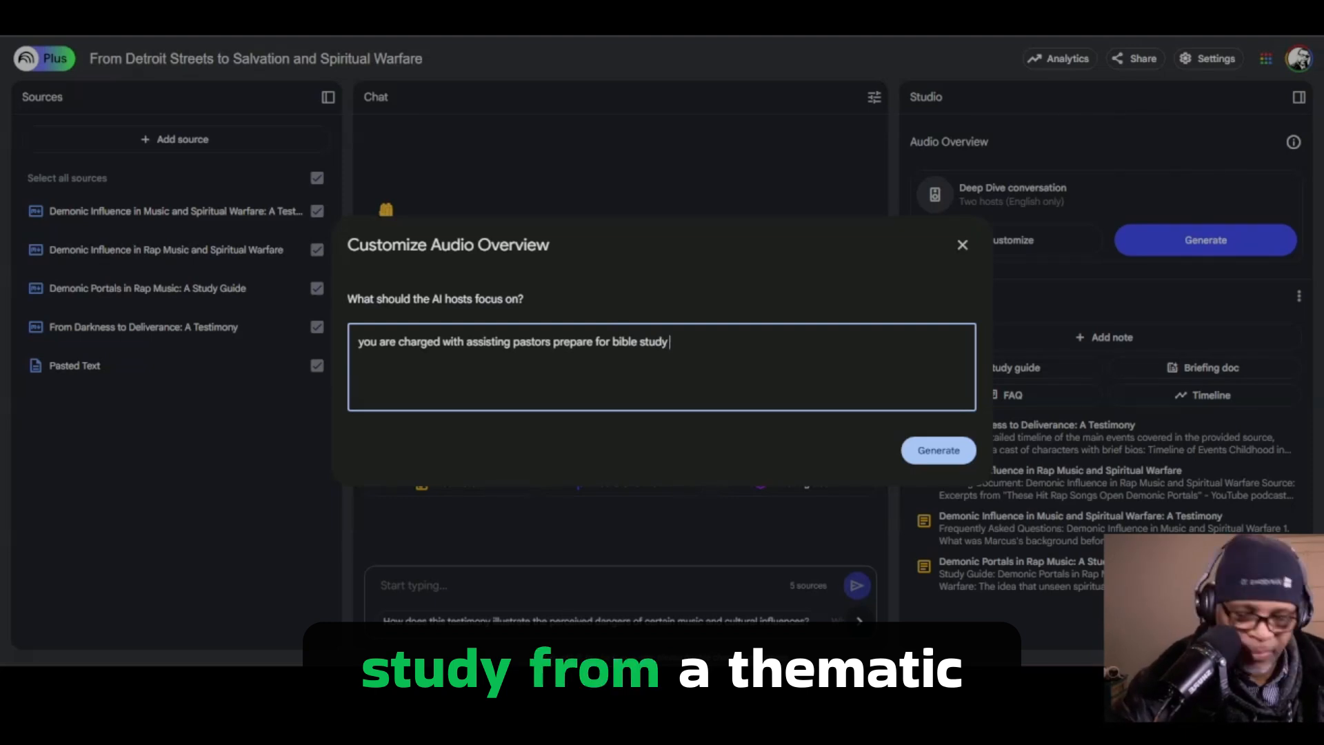
type("from a ")
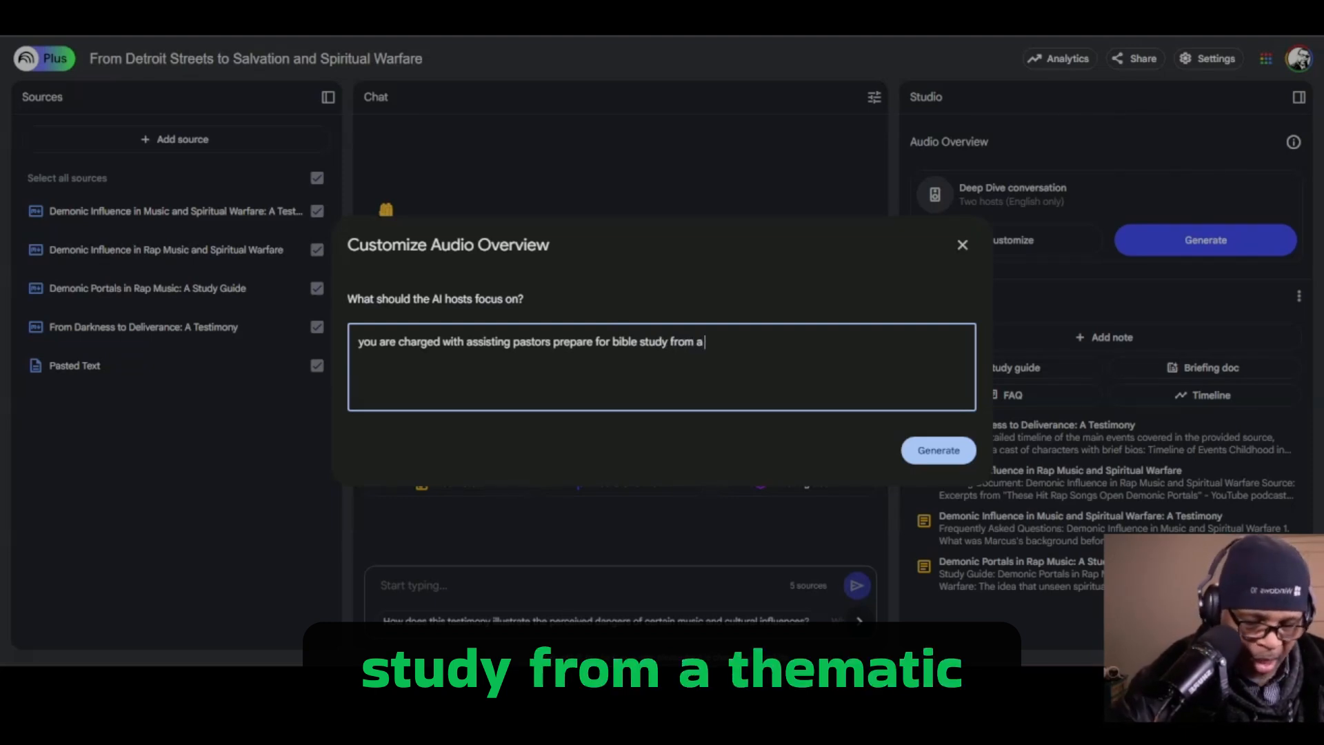
type("thematic")
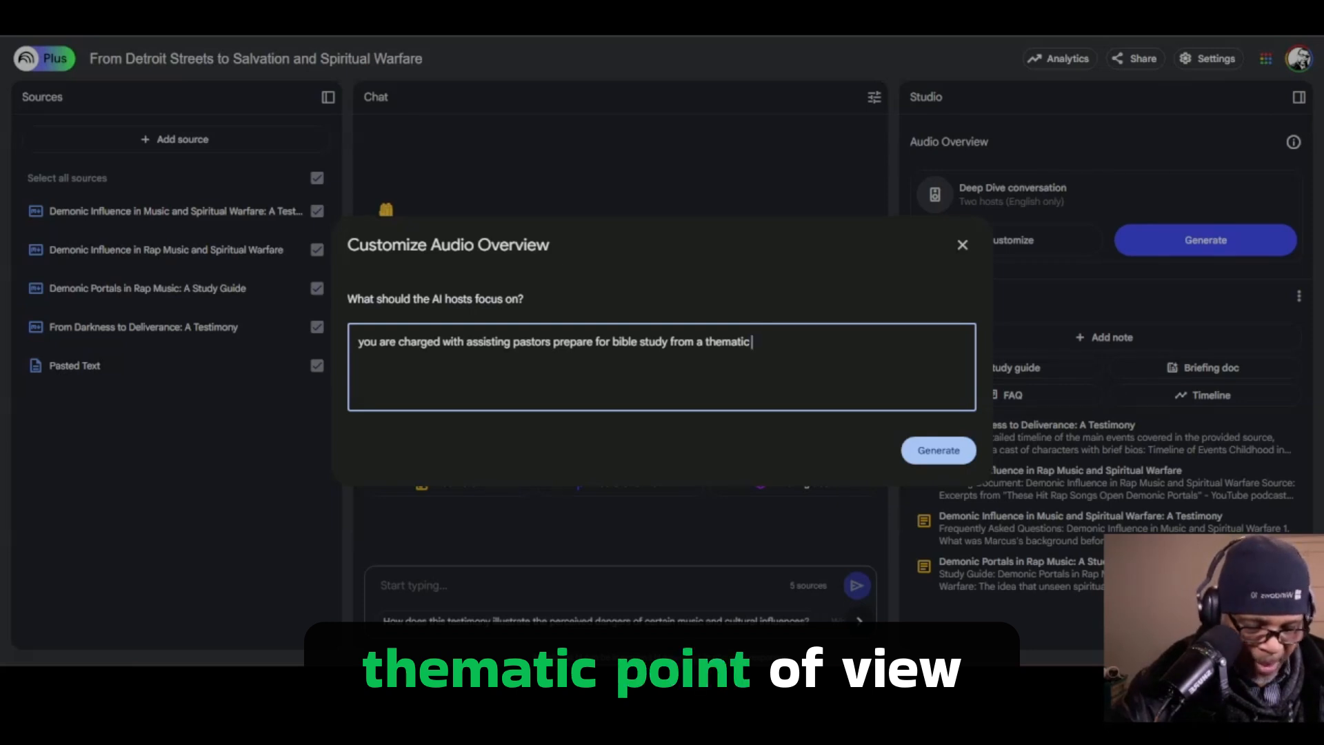
type("point")
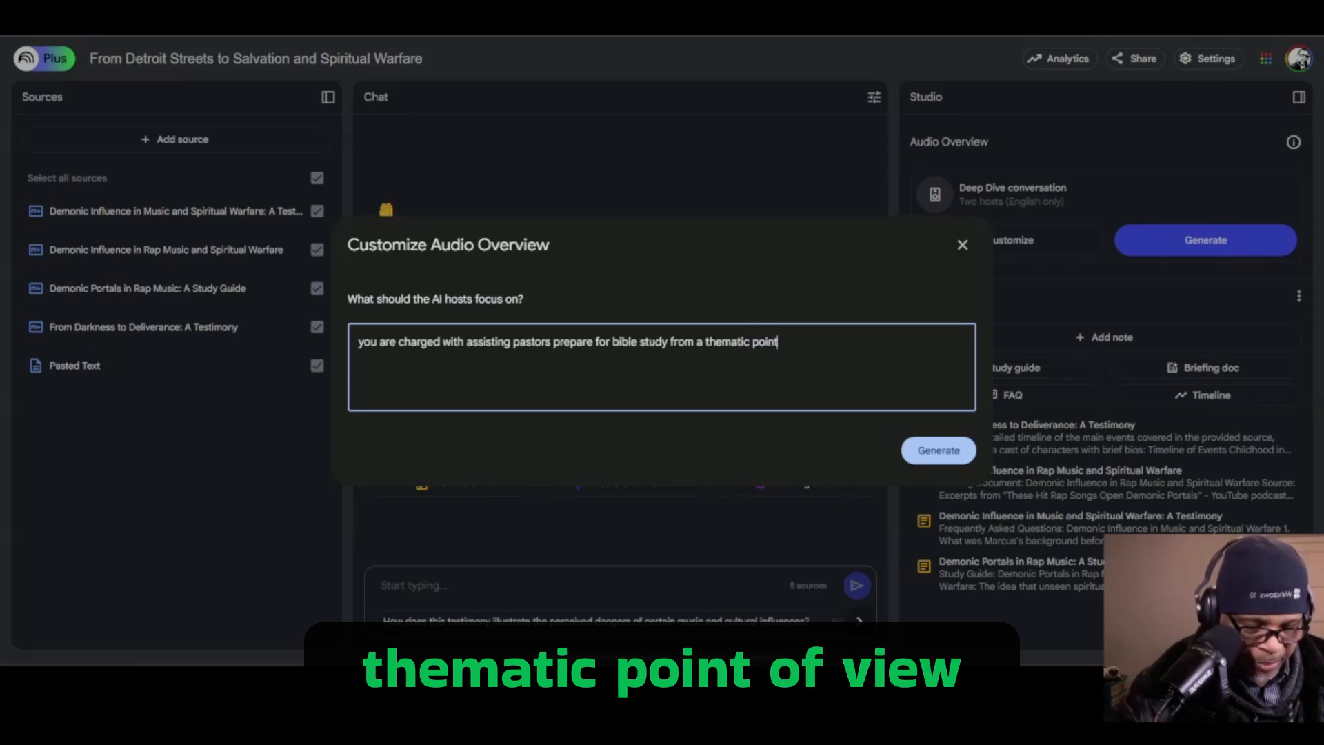
type(" of view.")
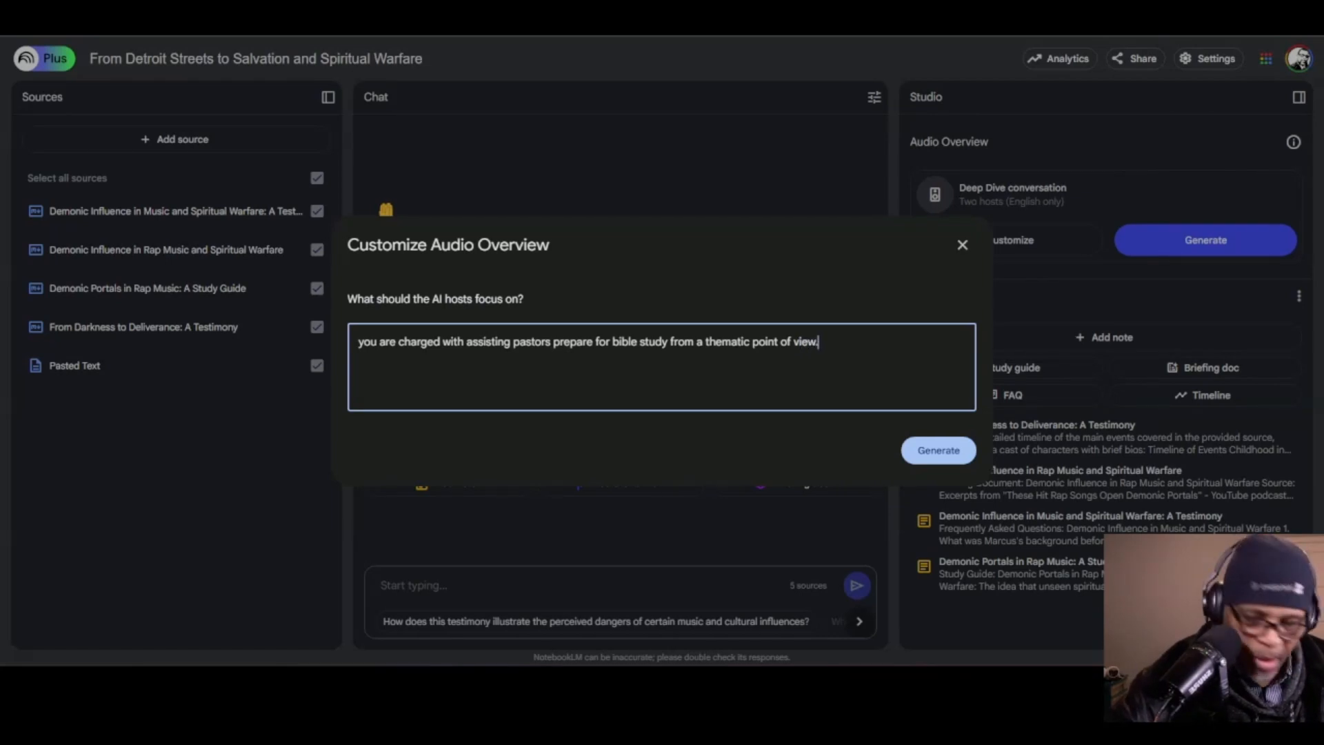
Step: Continue the Audio Overview focus prompt with "you represent what other believers are trying to relate to and understand"
type(" yo")
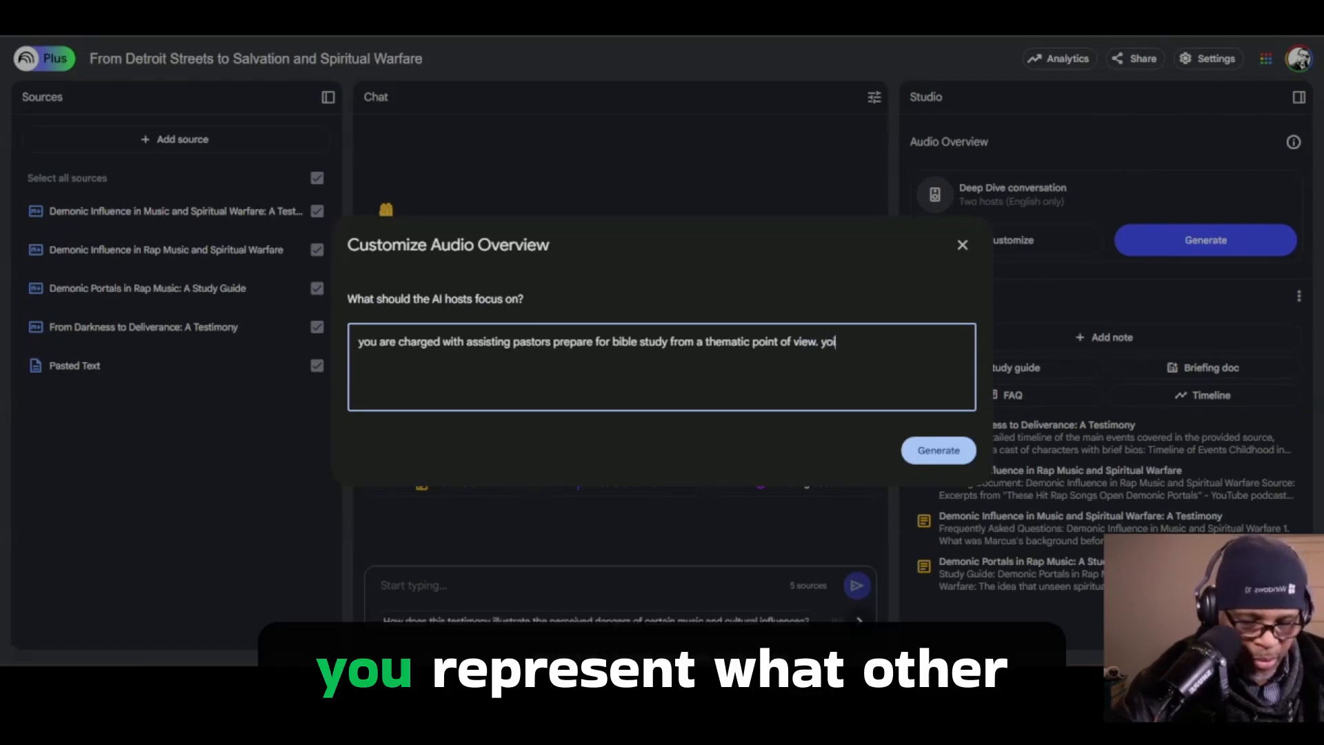
type("u ")
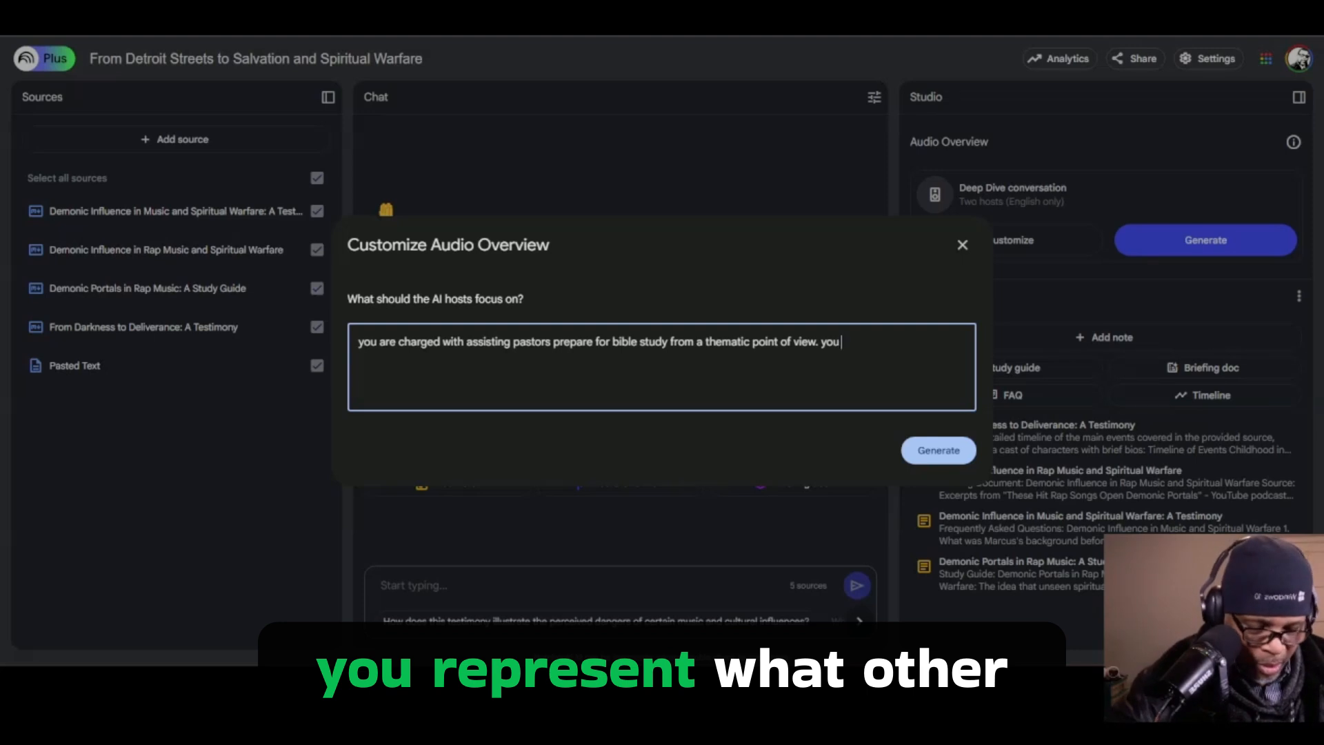
type("represe")
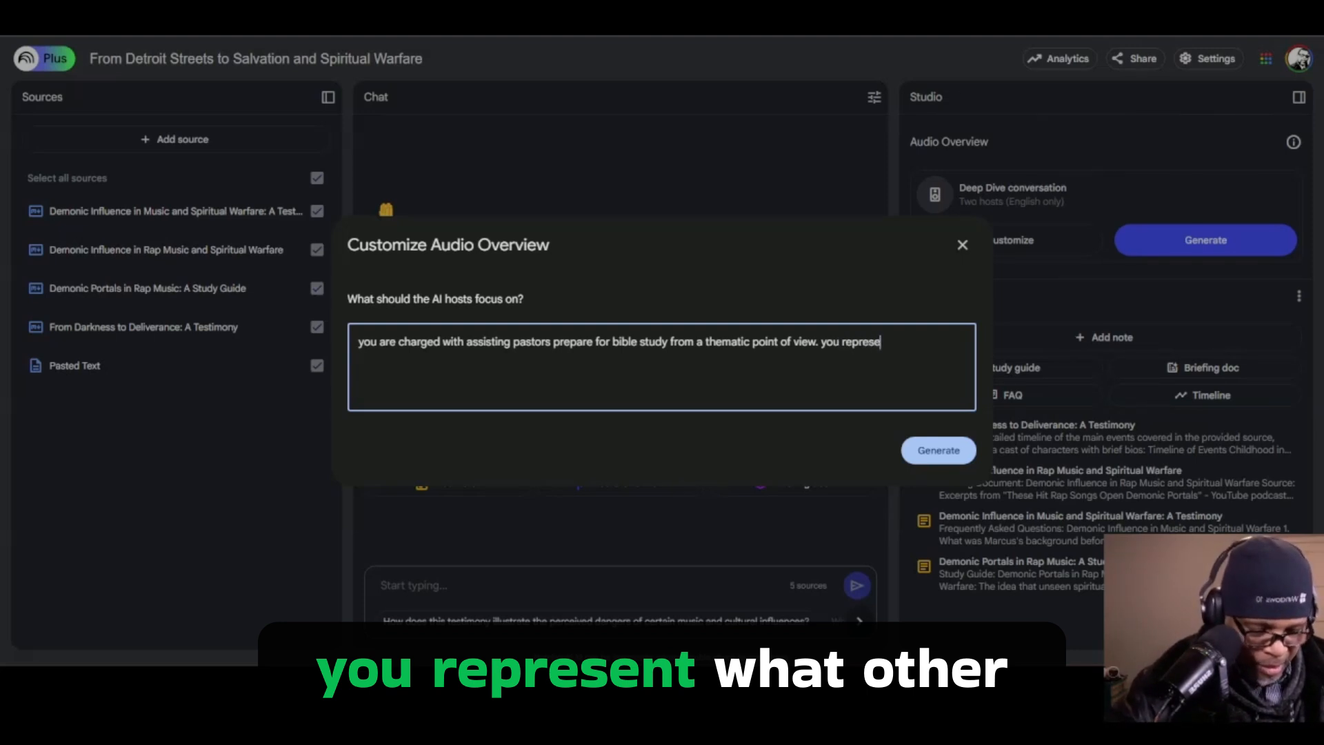
type("nt wh")
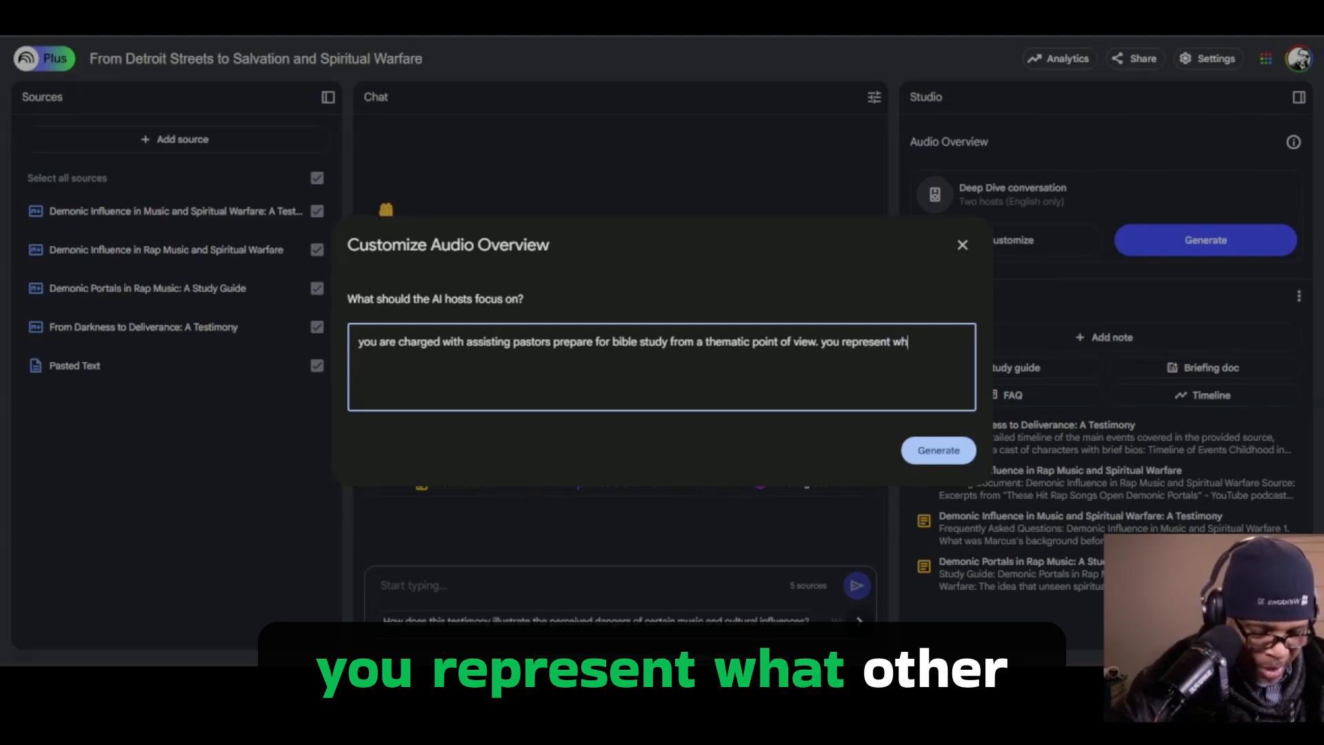
type("at ot")
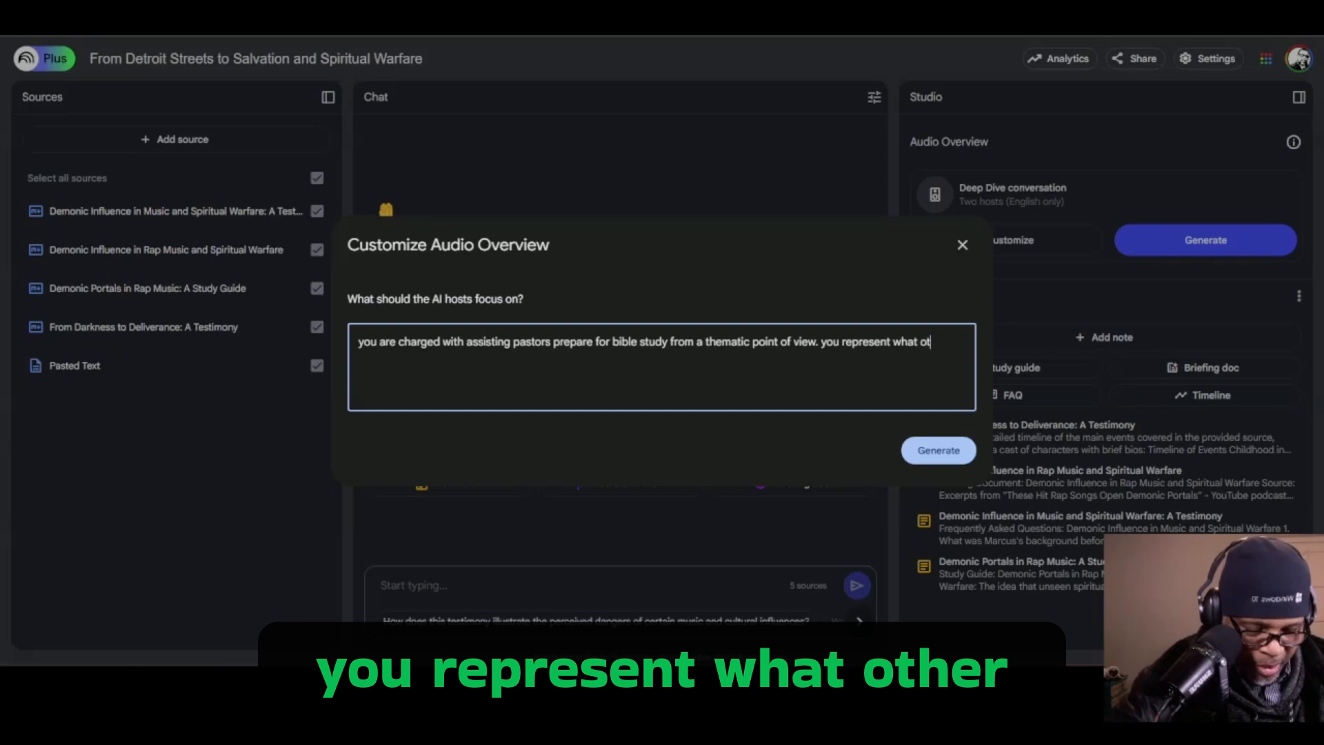
type("her b")
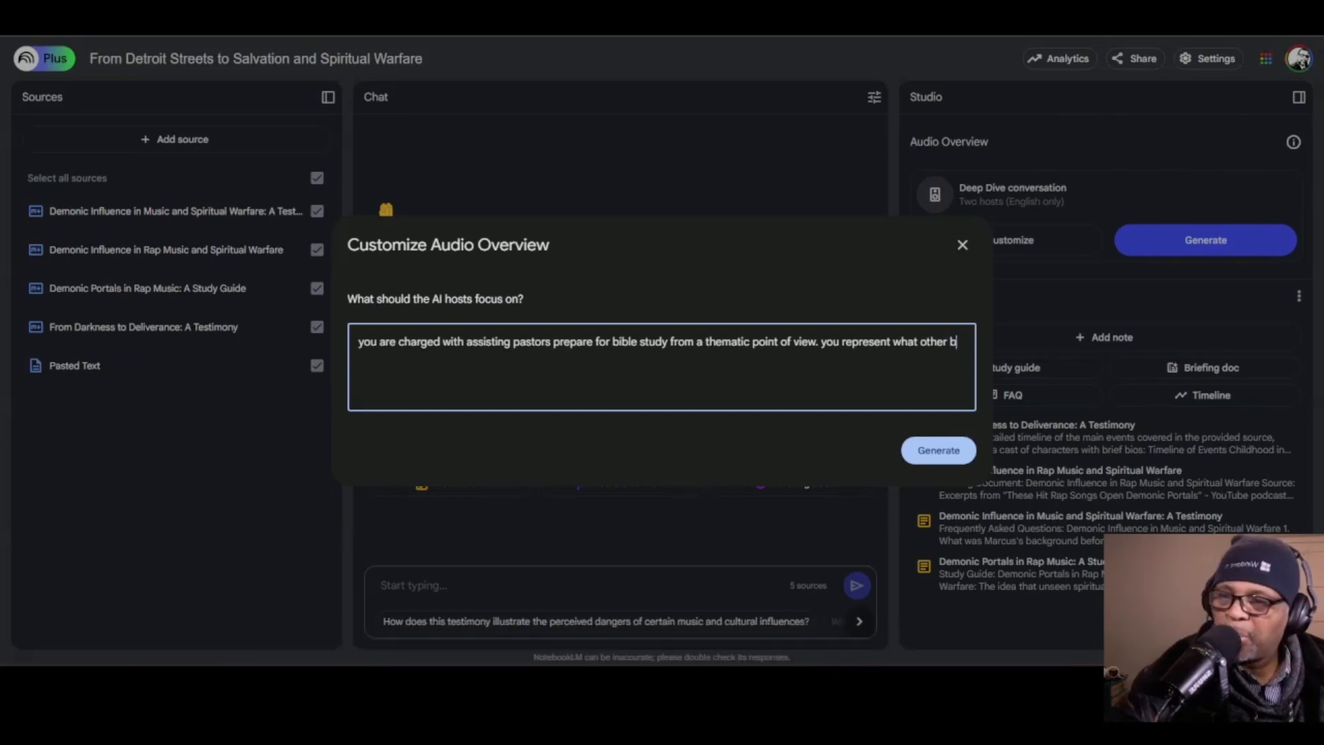
type("elievers ar")
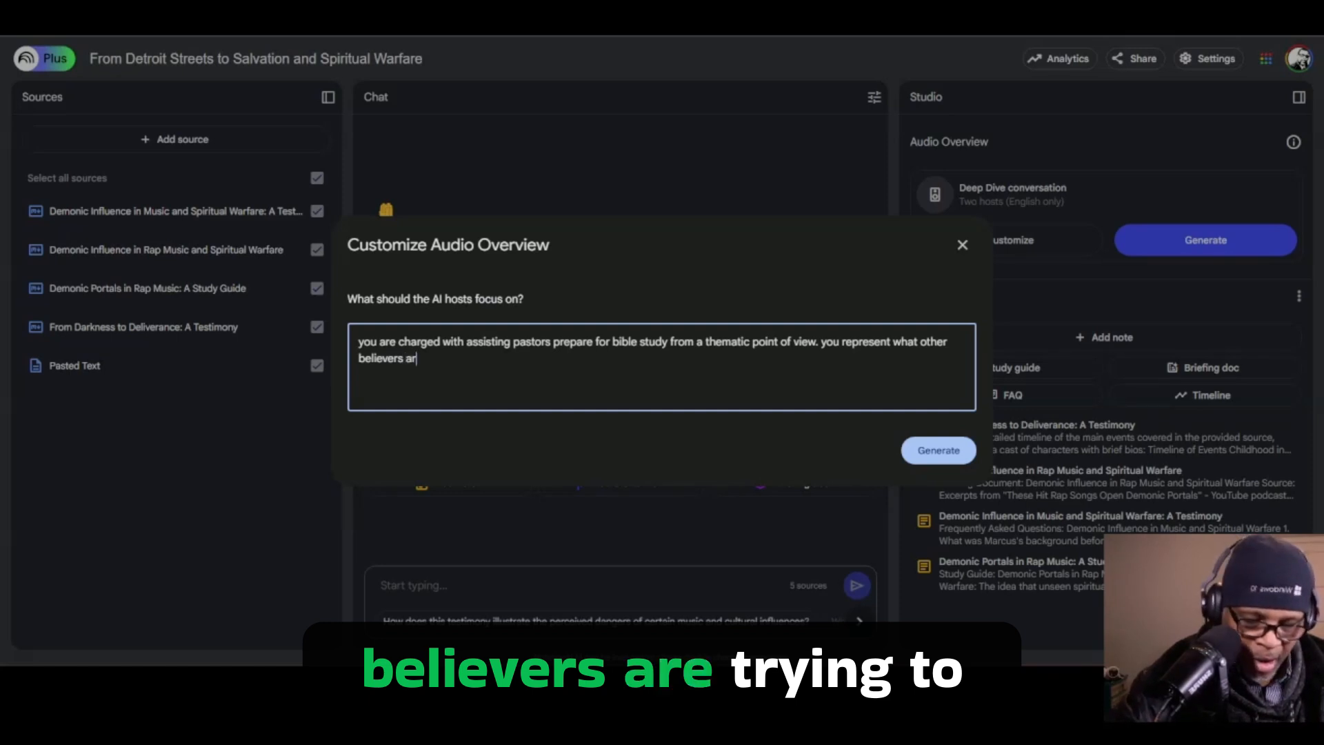
type("e t")
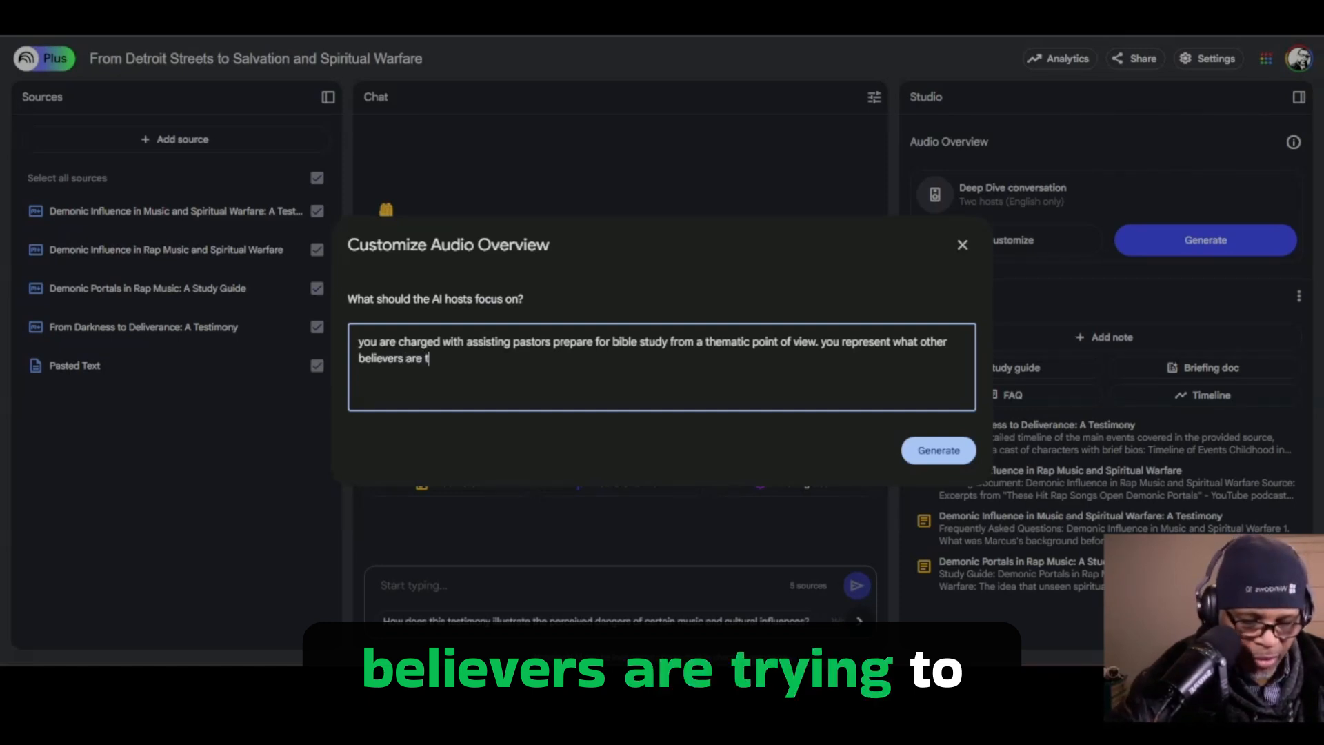
type("rying ")
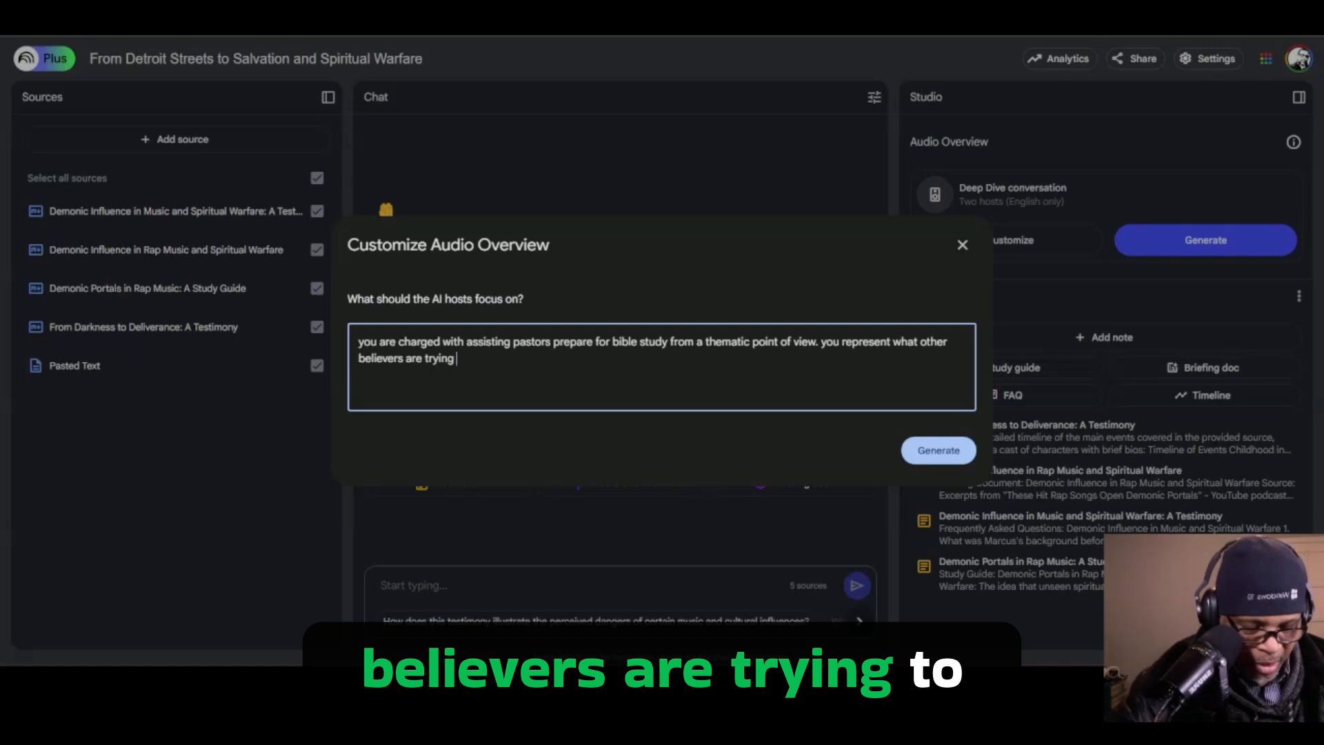
type("to")
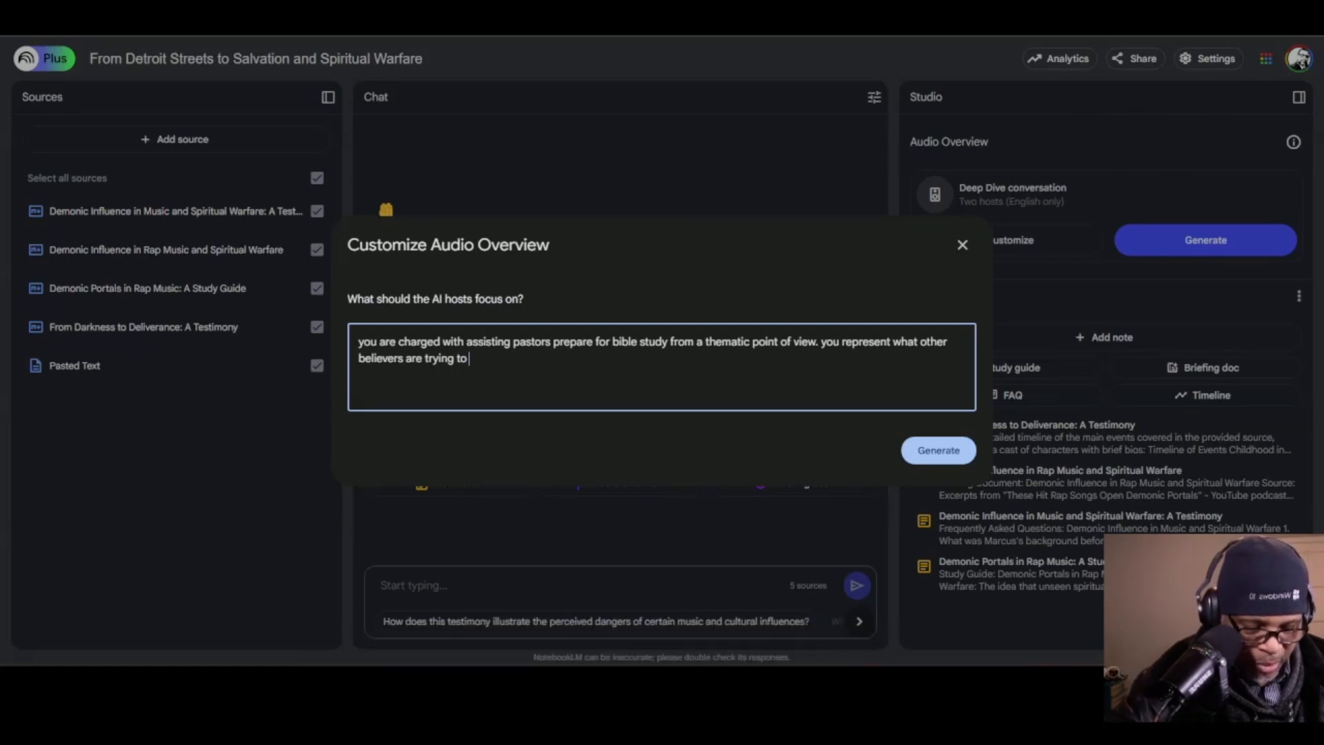
type(" relat")
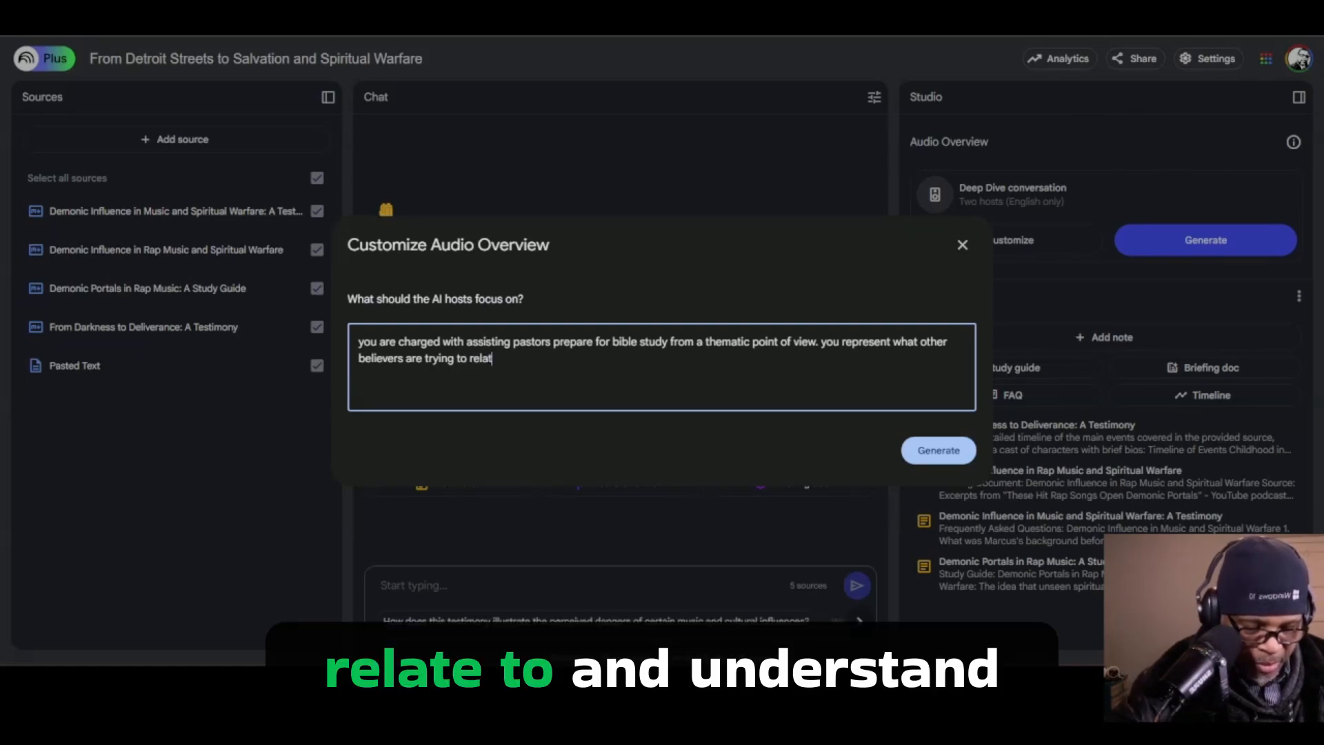
type("e to and")
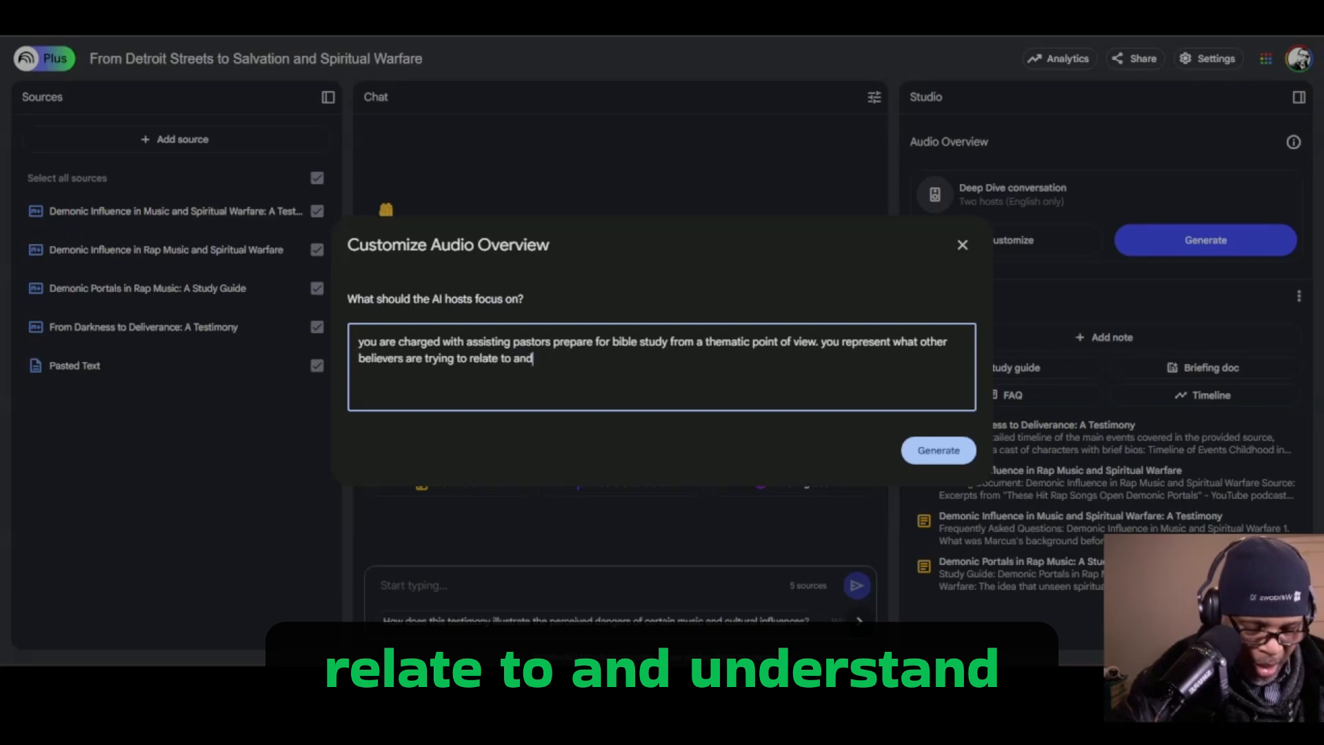
type(" und")
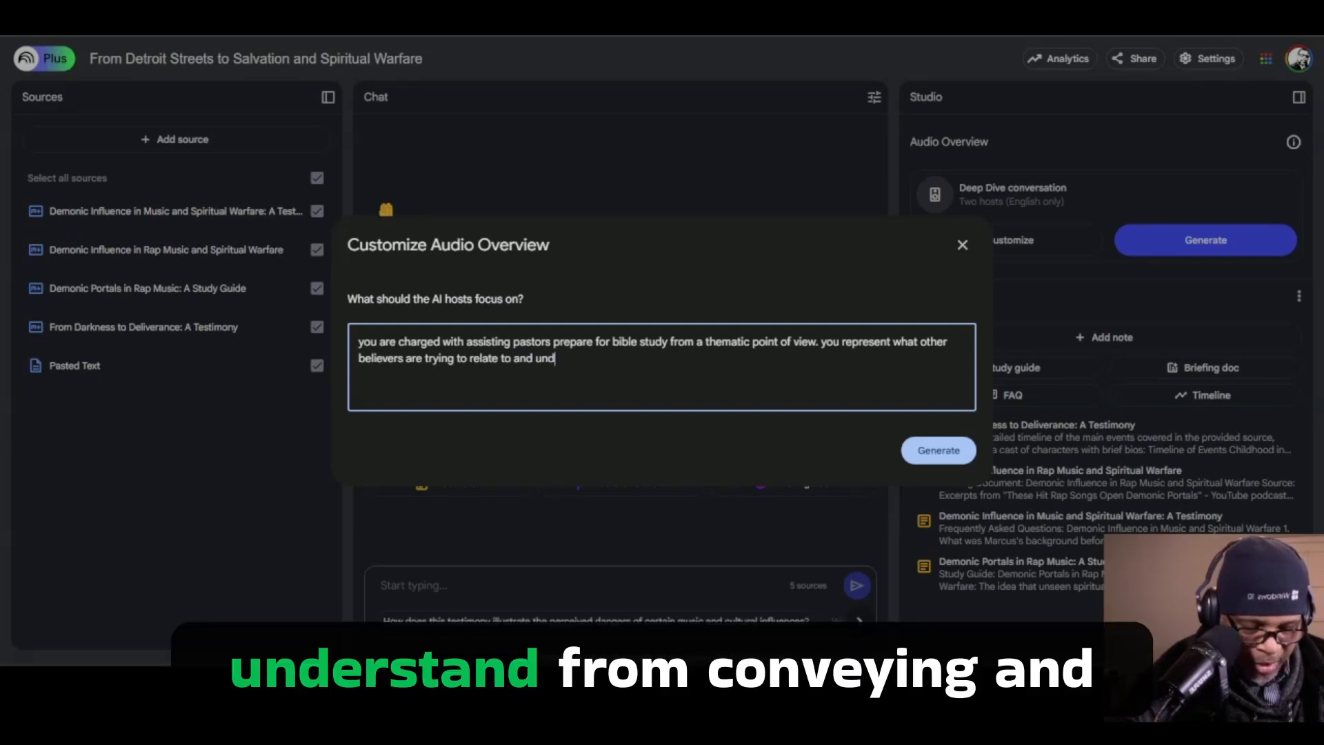
type("erstand")
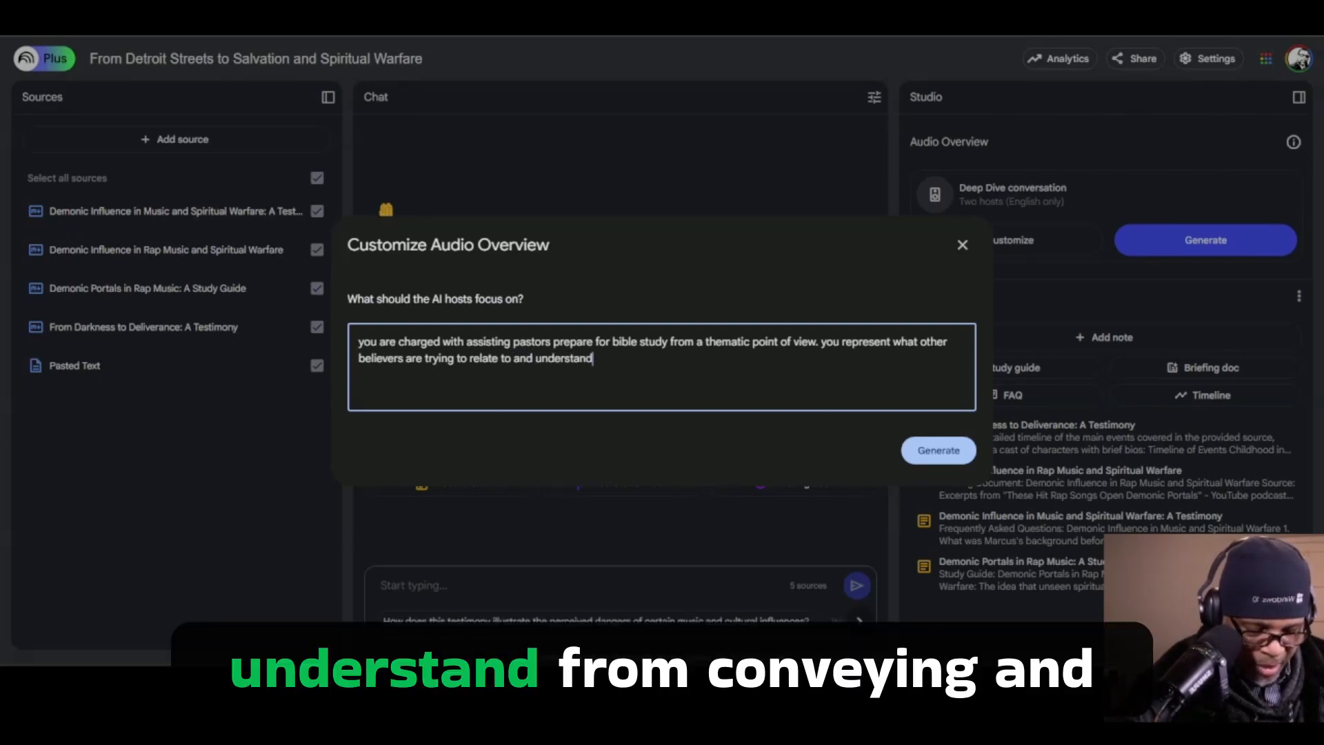
Step: Extend the second sentence of the focus prompt with "from conveying and contrasting worldliness with"
type(" fro")
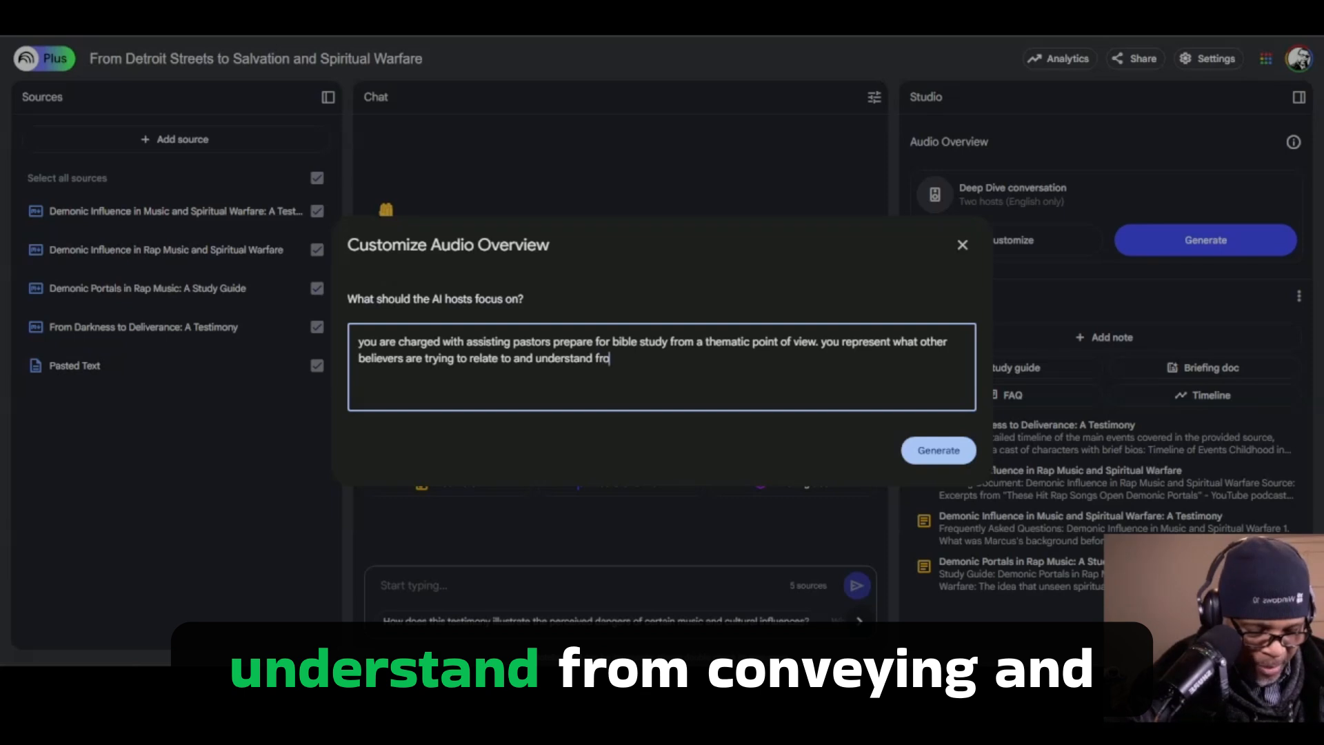
type("m")
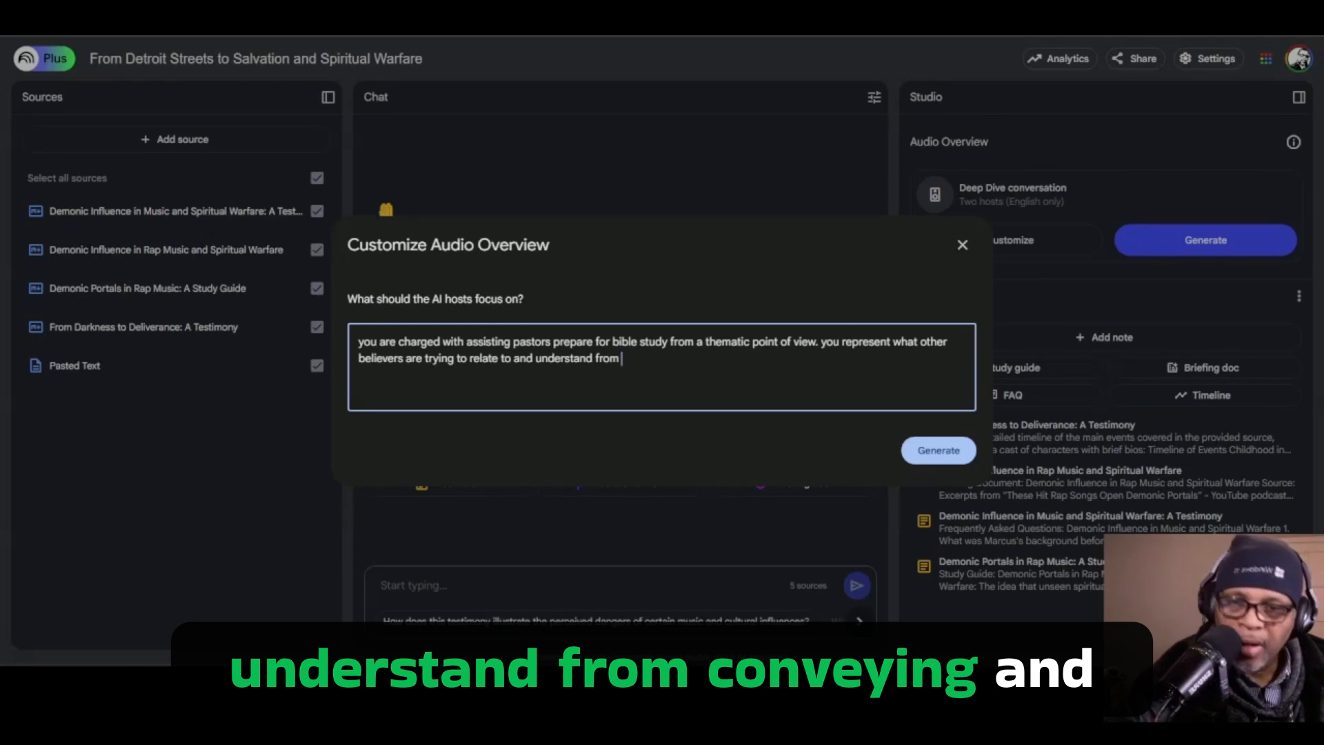
type("conv")
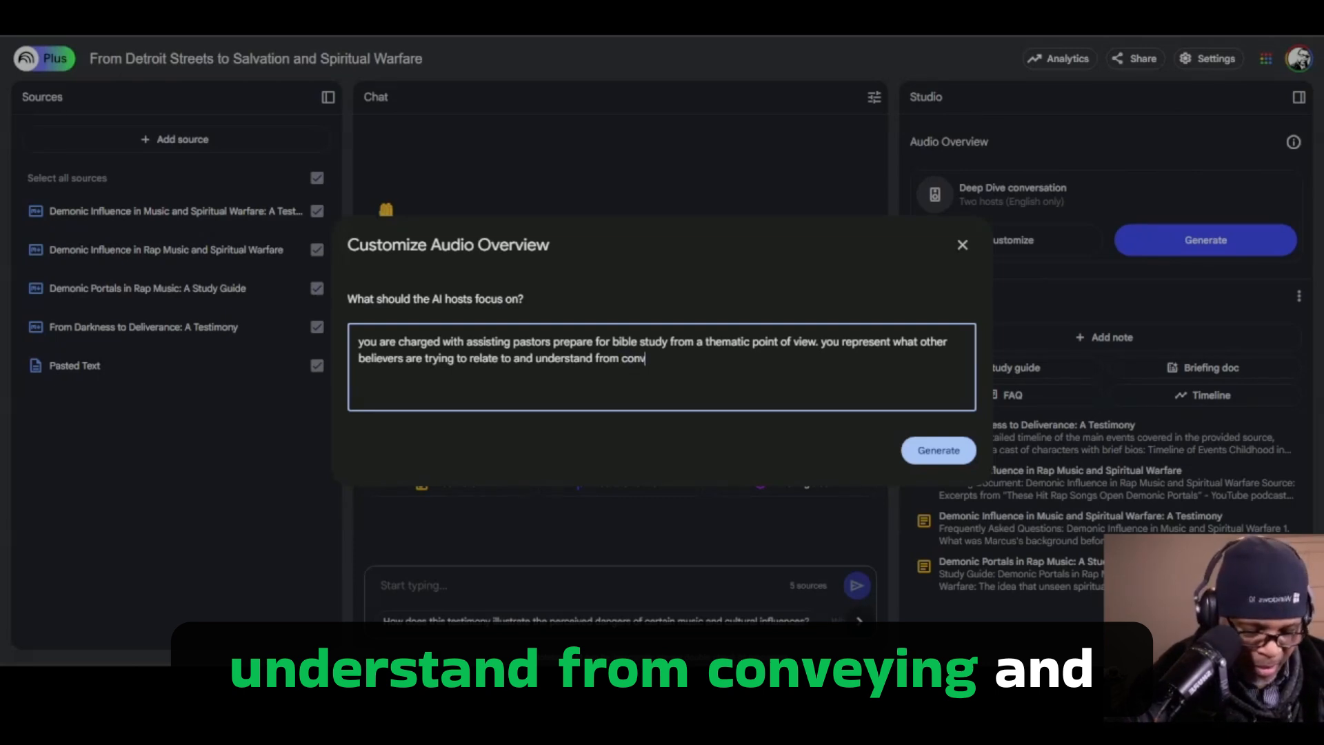
type("eying ")
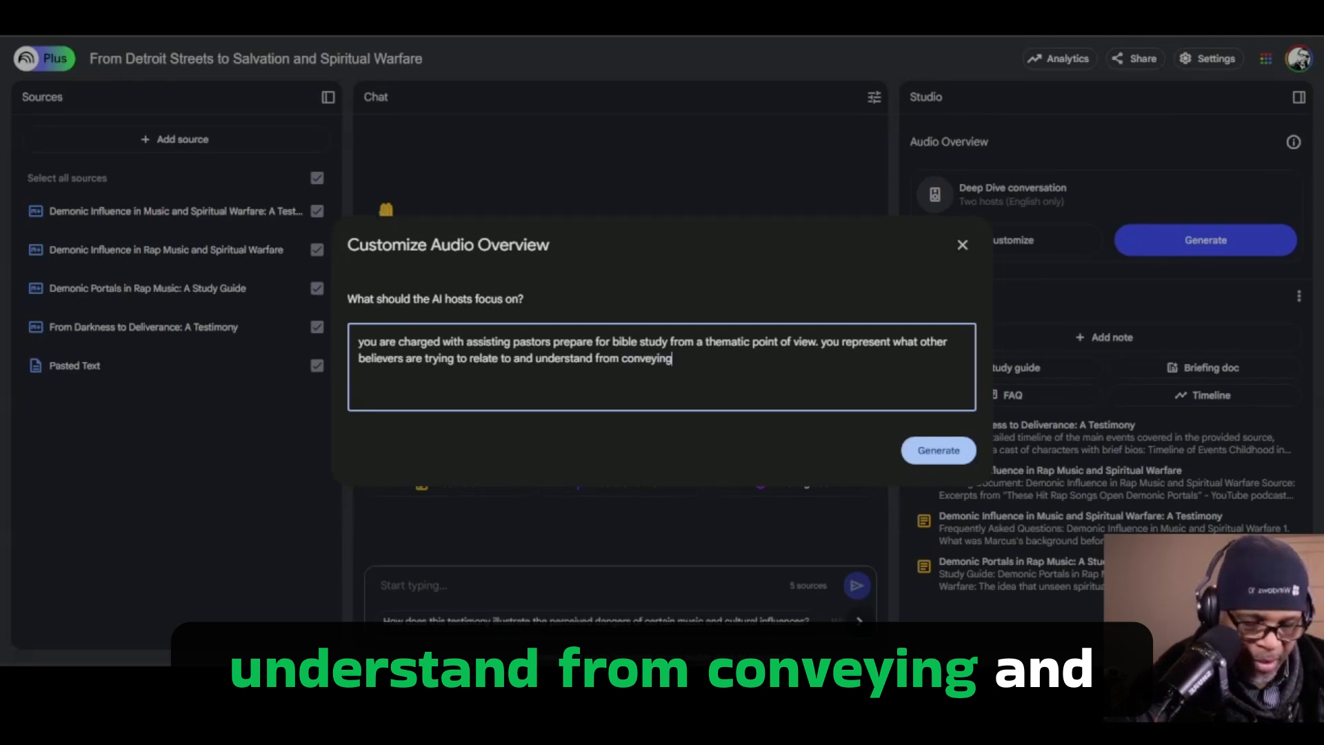
type("and ")
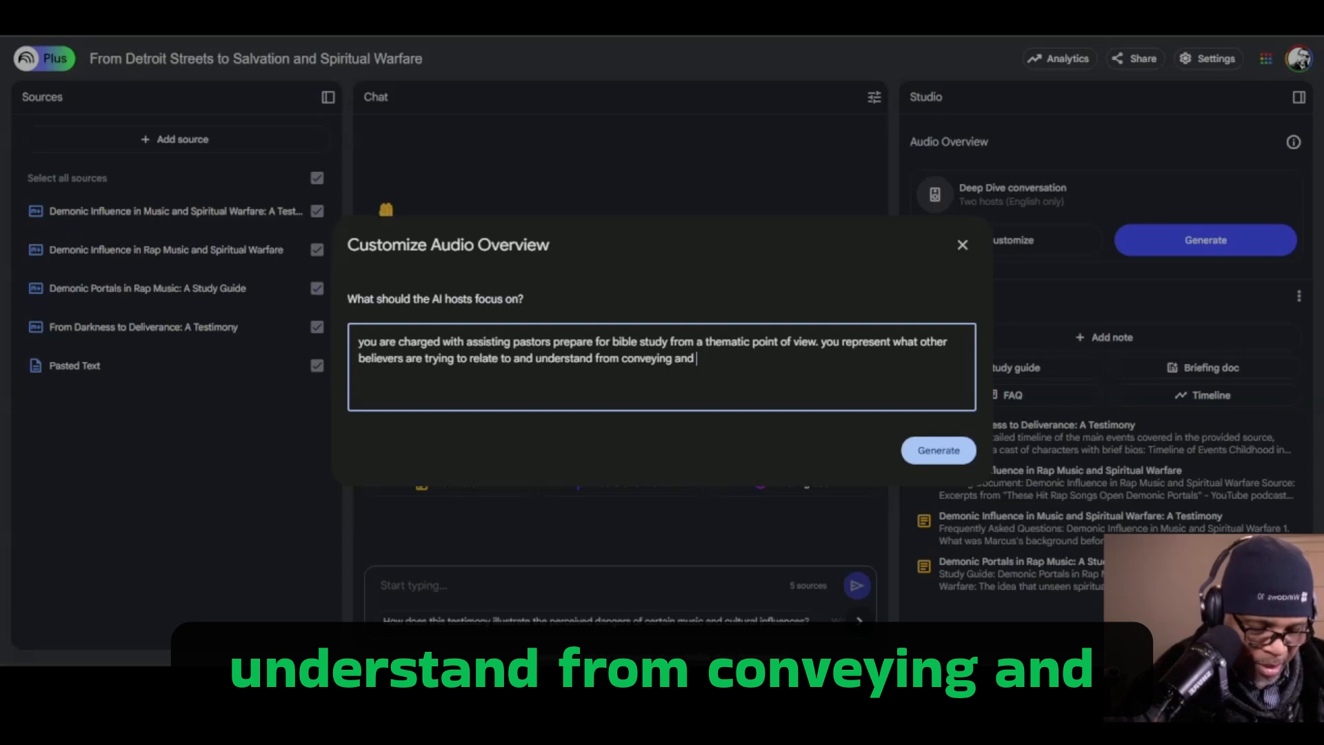
type("contra")
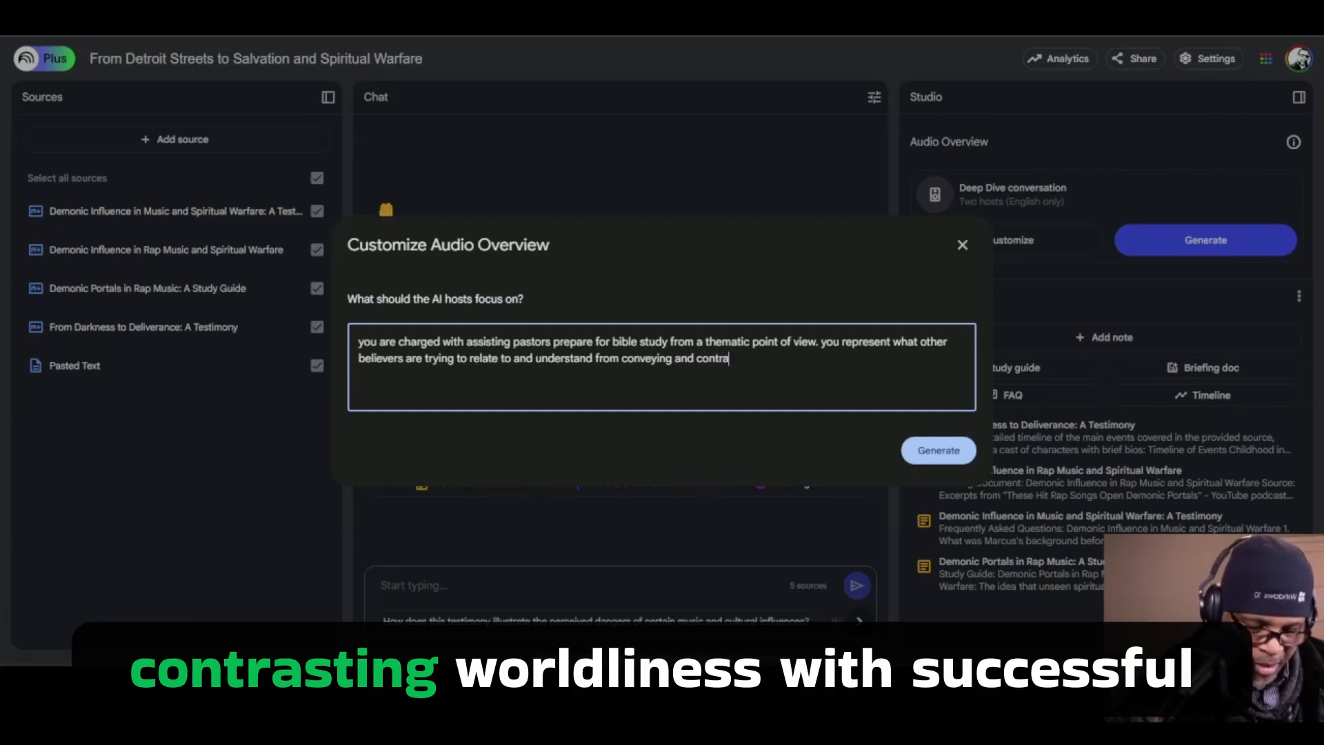
type("sting world")
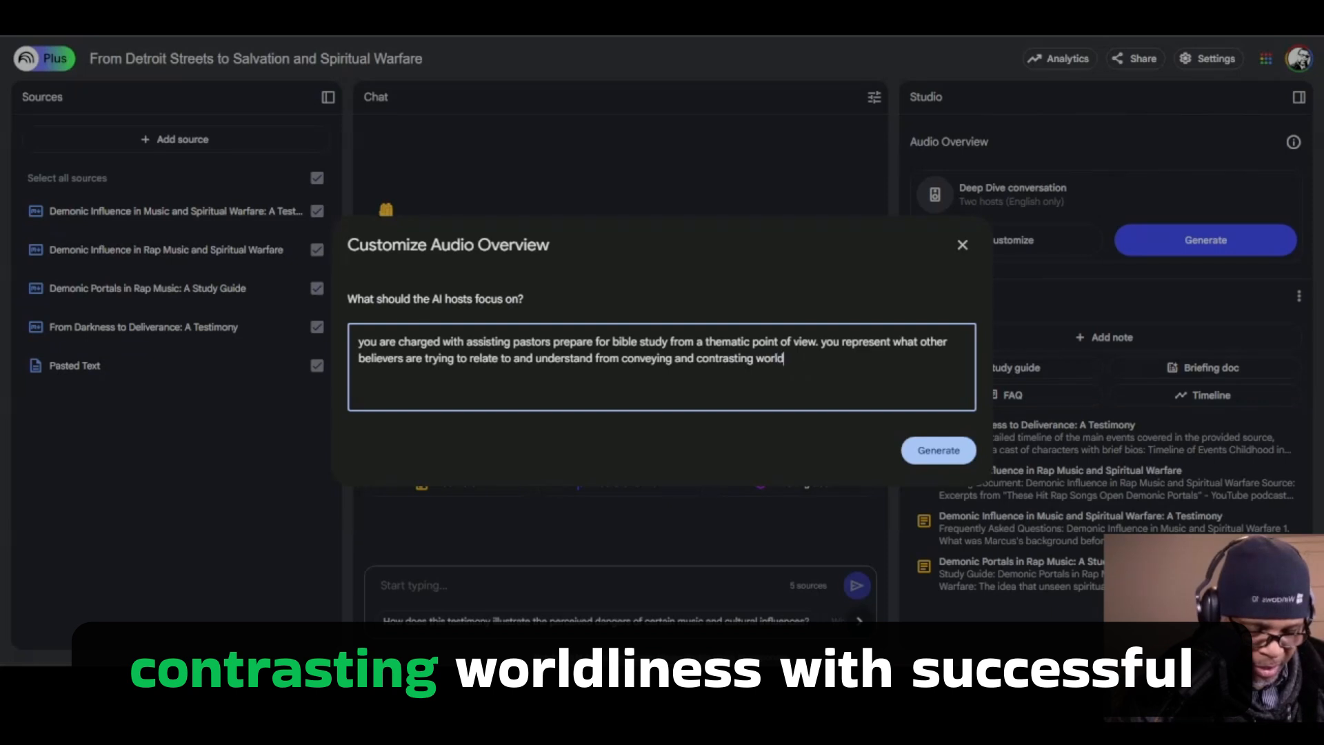
type("liness")
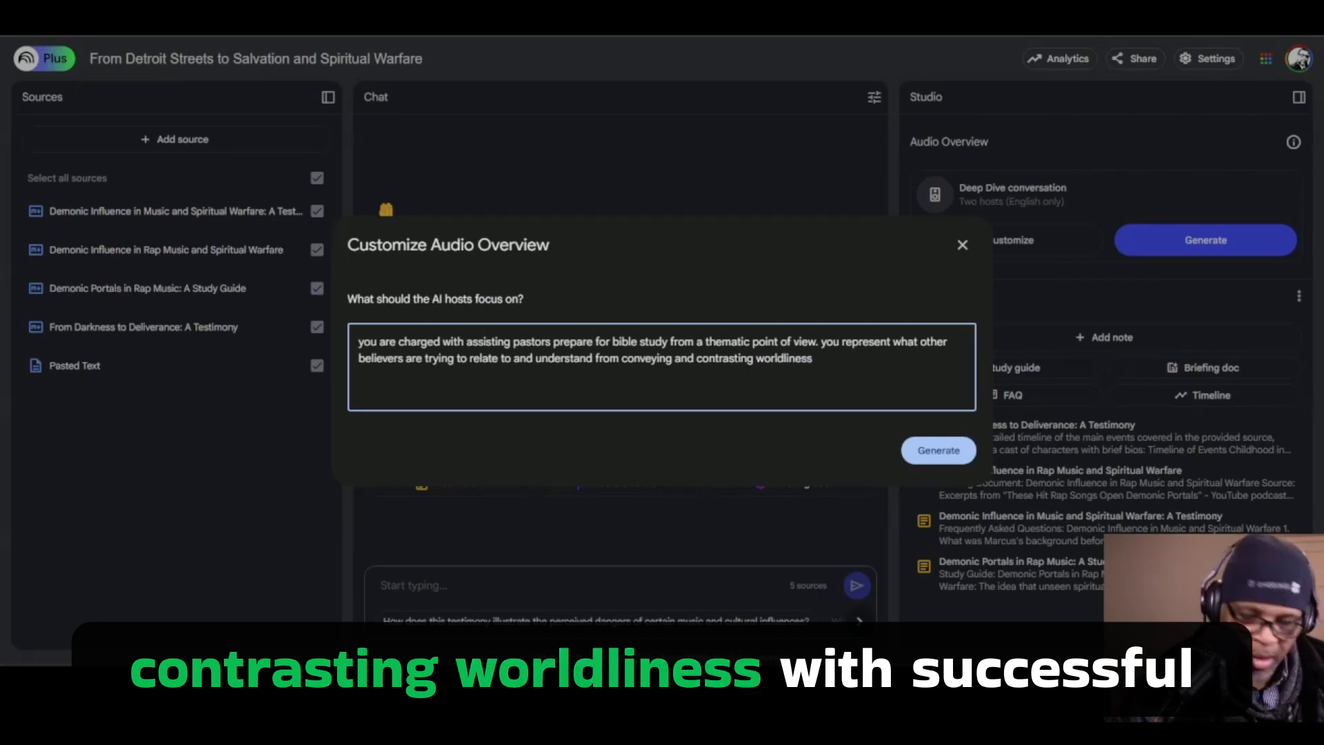
type(" wi")
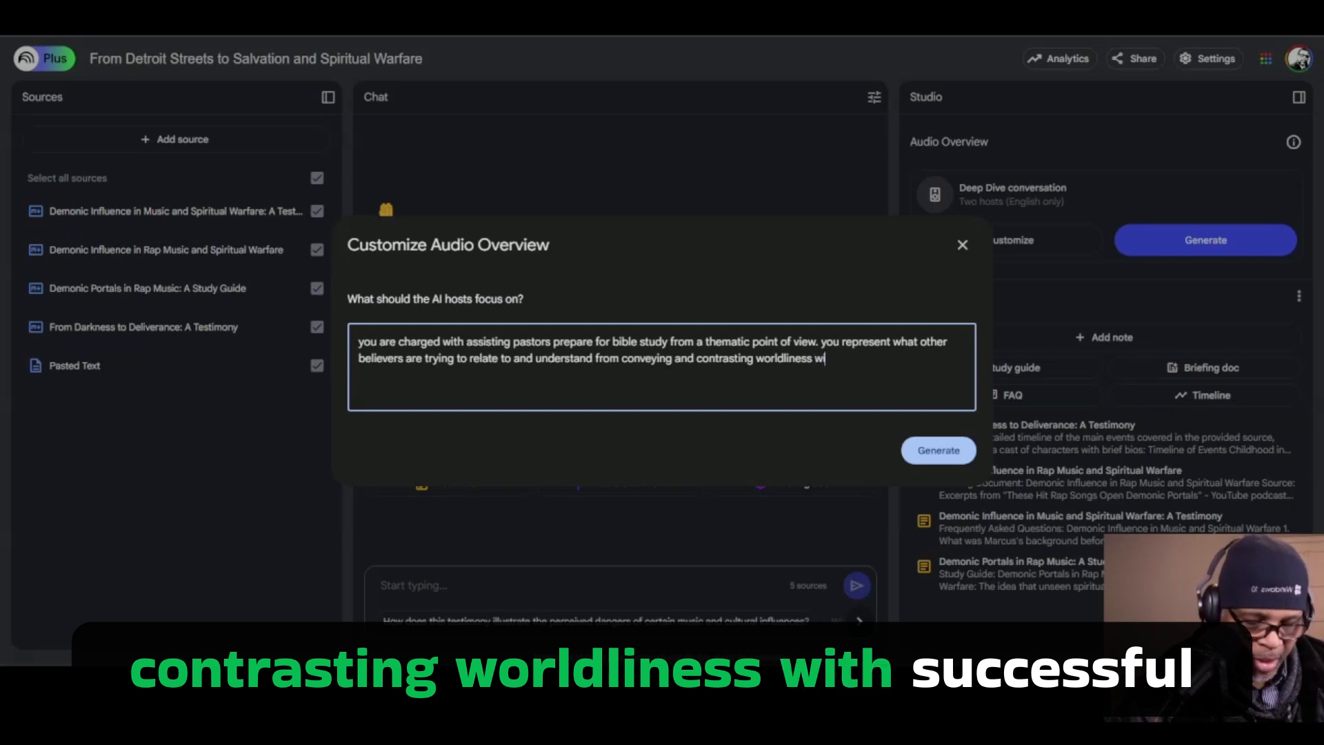
type("th ")
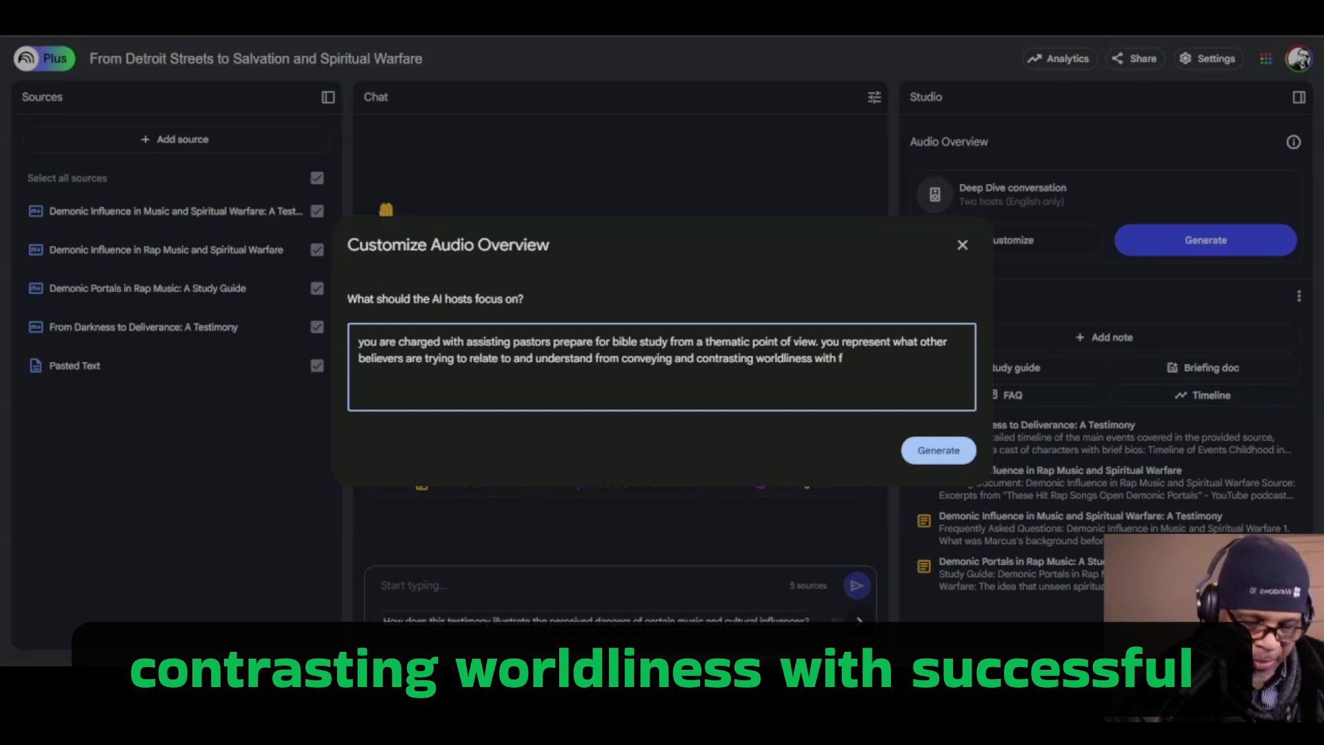
Step: Finish the focus prompt with "successful navigation through these murky waters." and generate the customized Audio Overview
type("successful na")
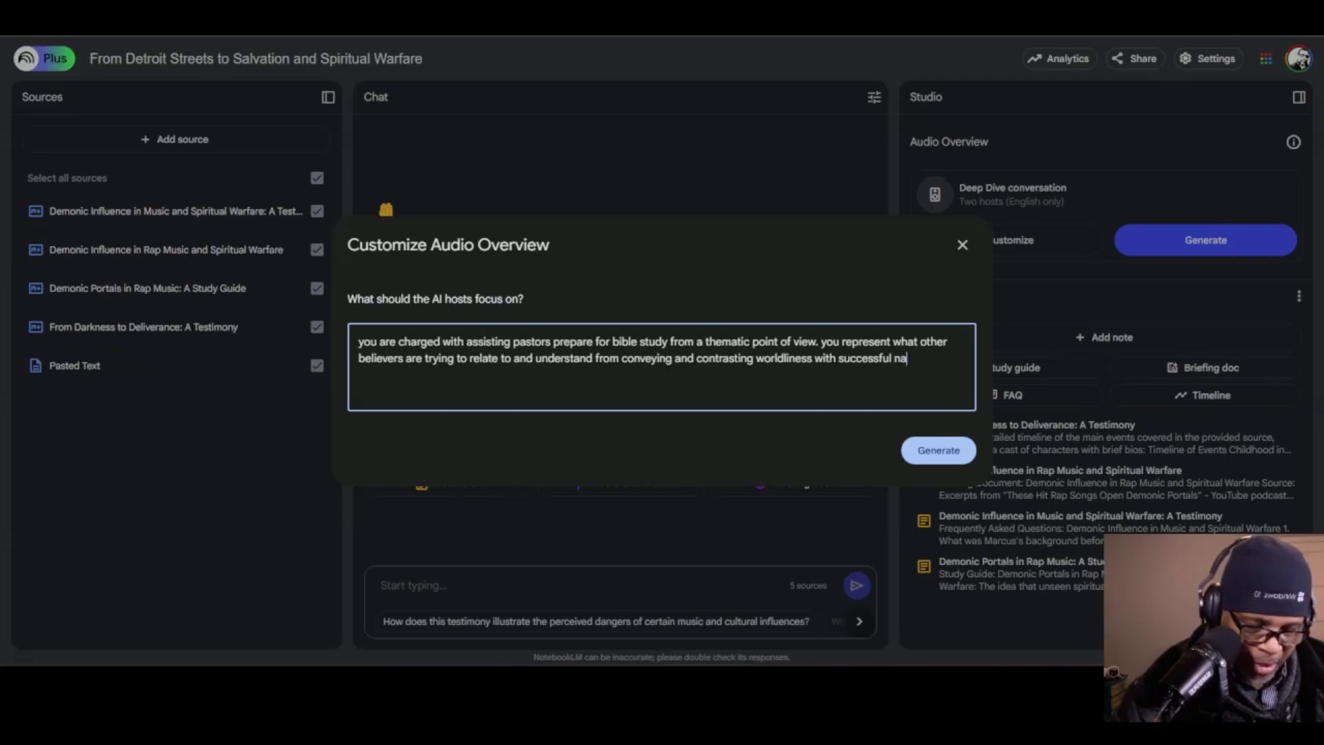
type("vigati")
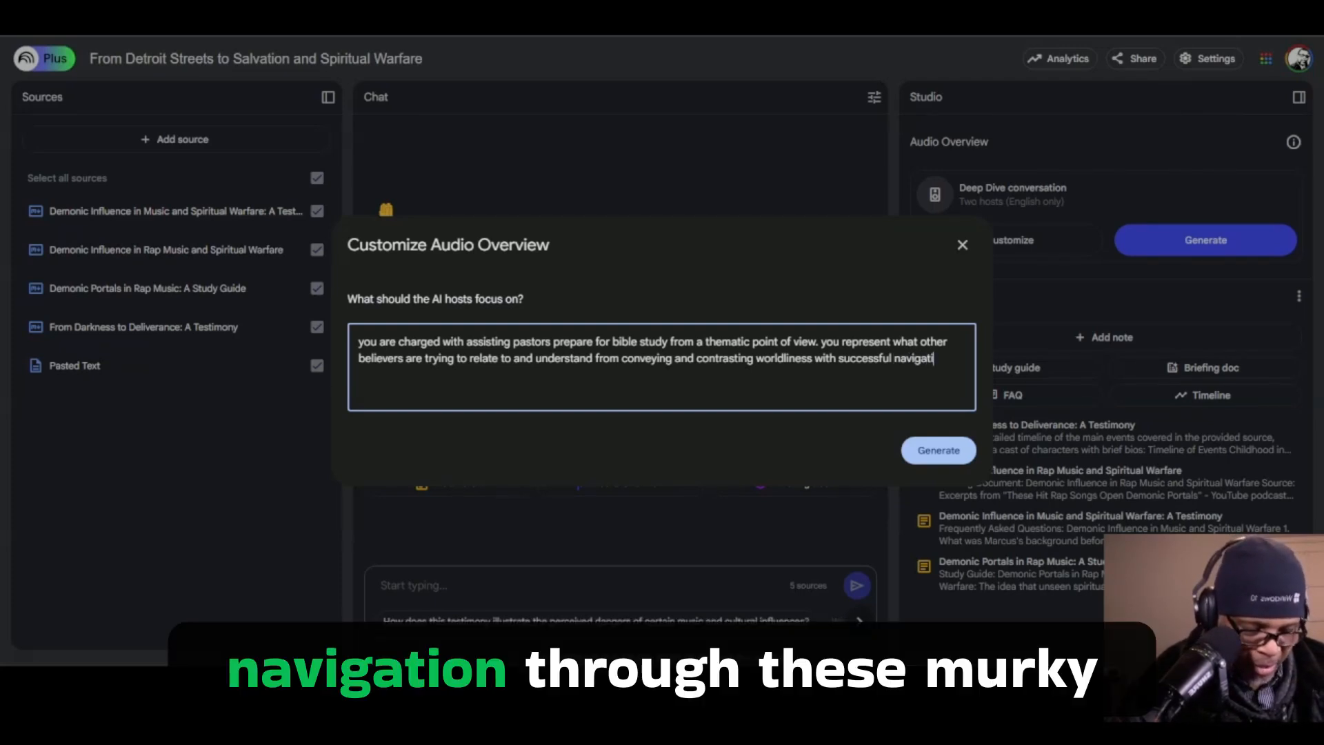
type("on t")
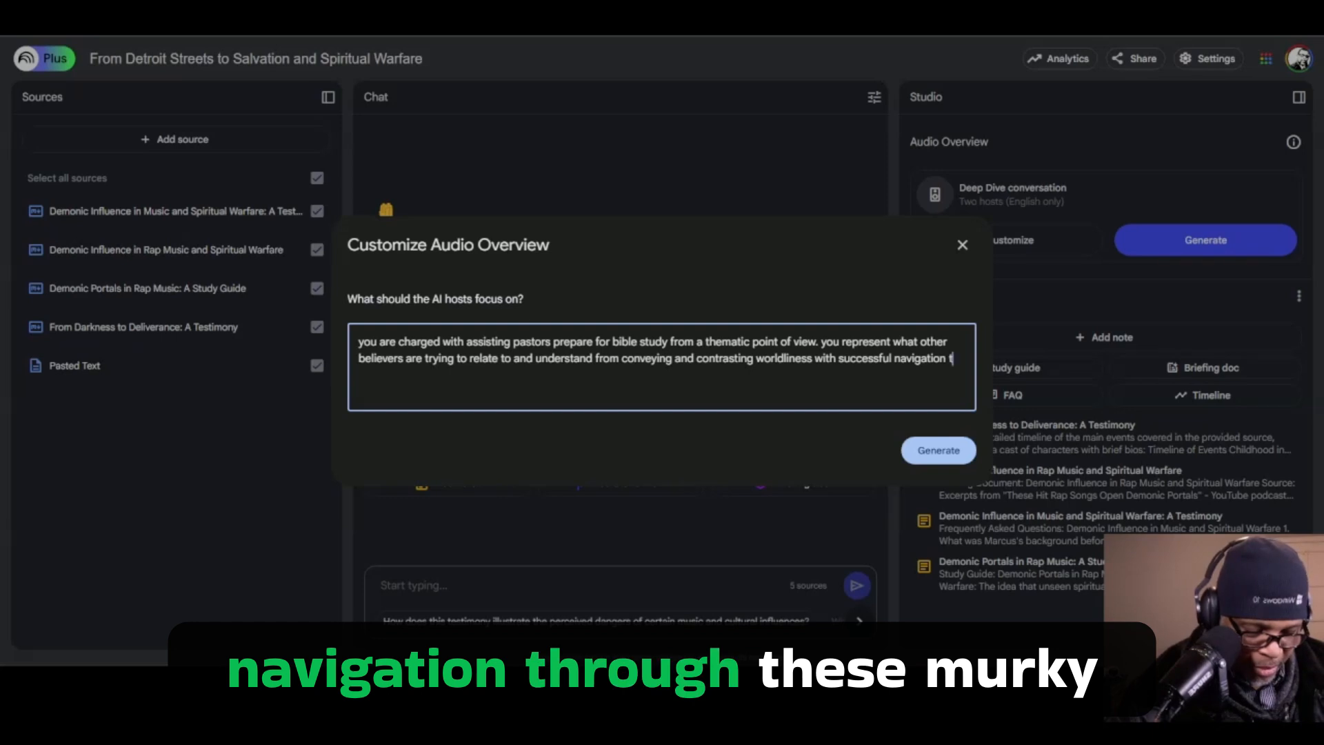
type("hrough ")
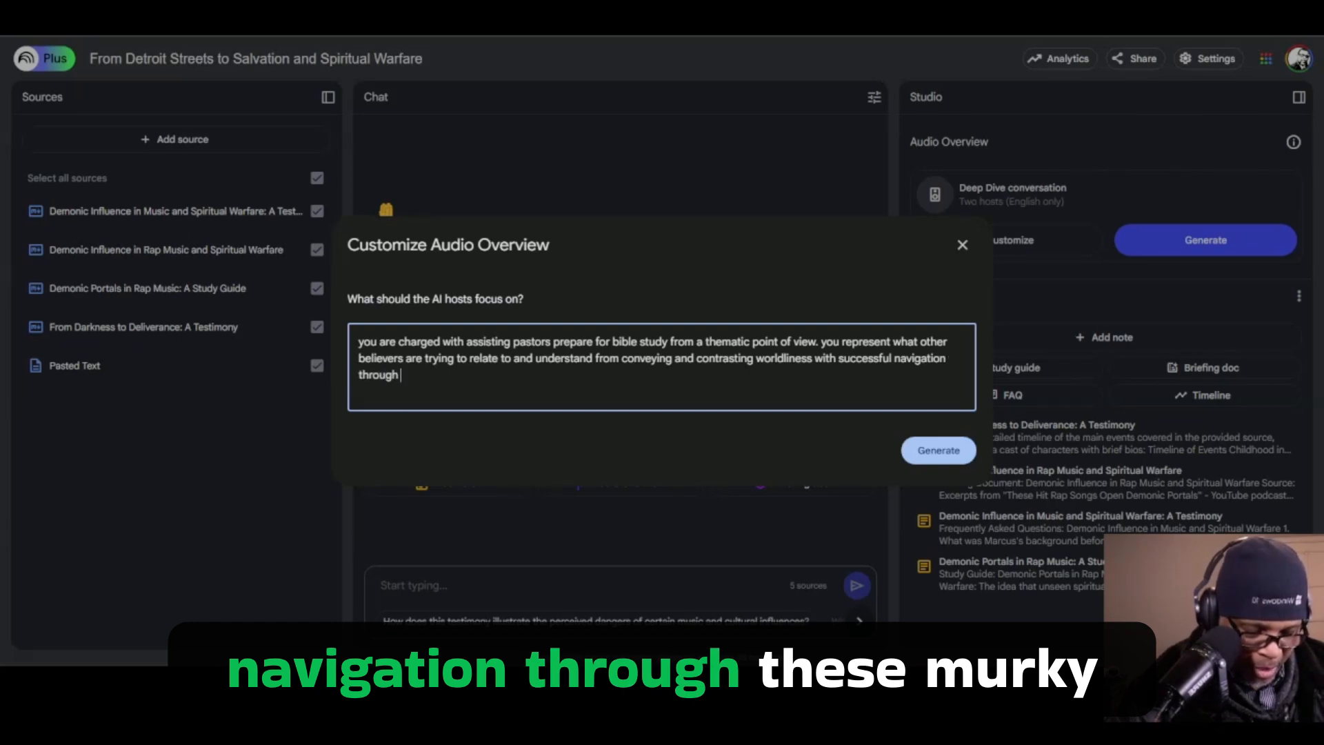
type("these ")
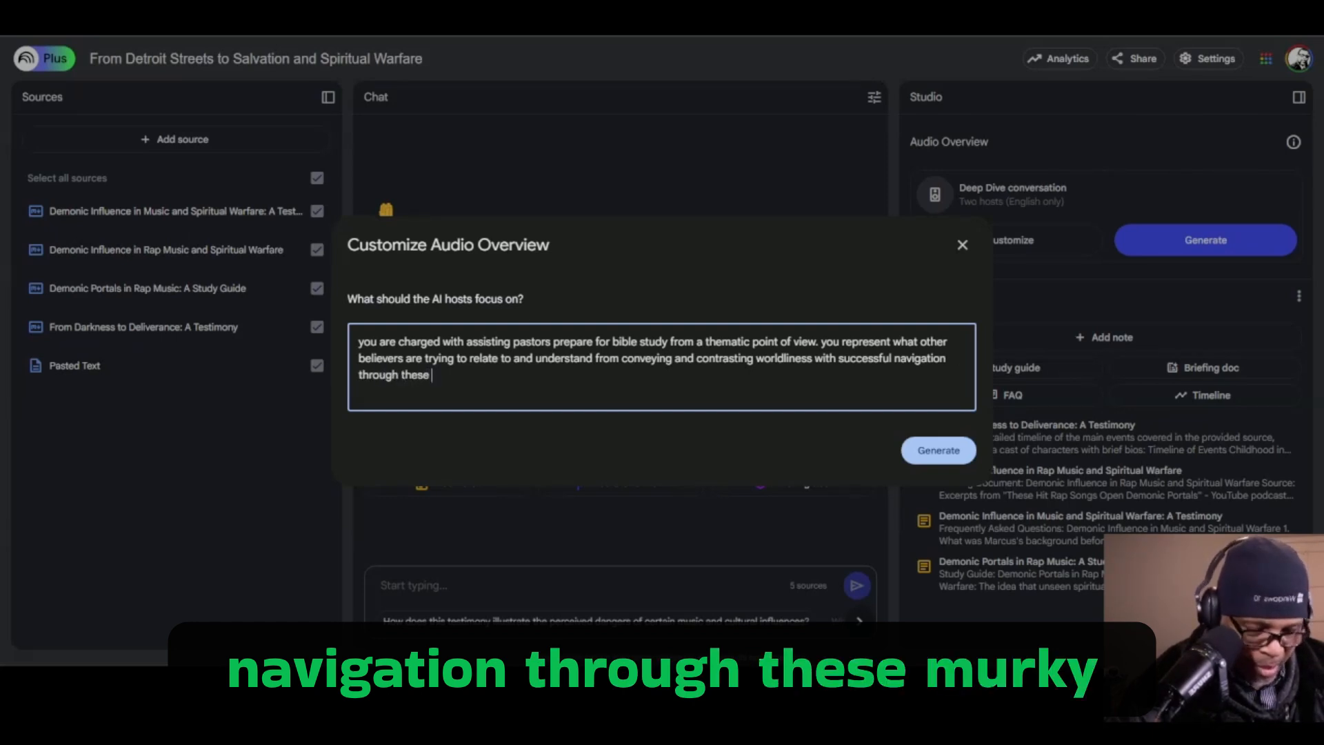
type("murk")
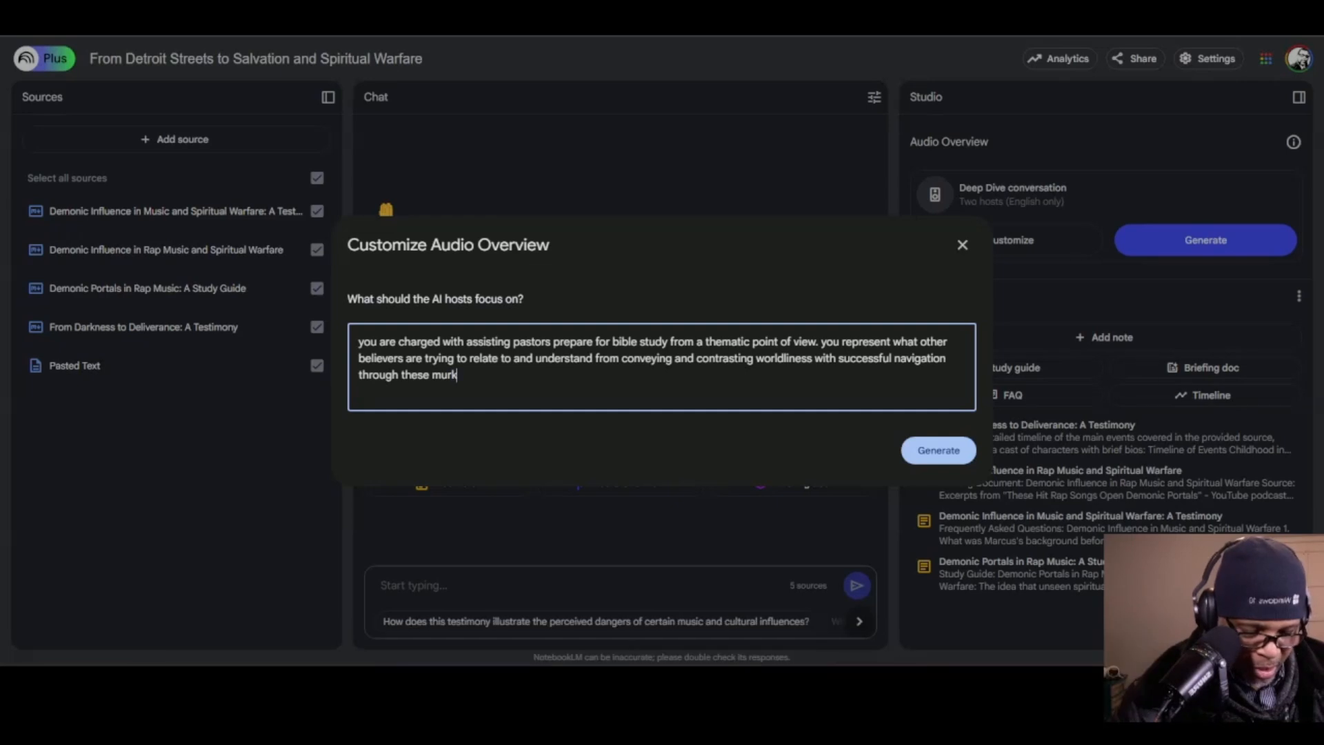
type("y waters.")
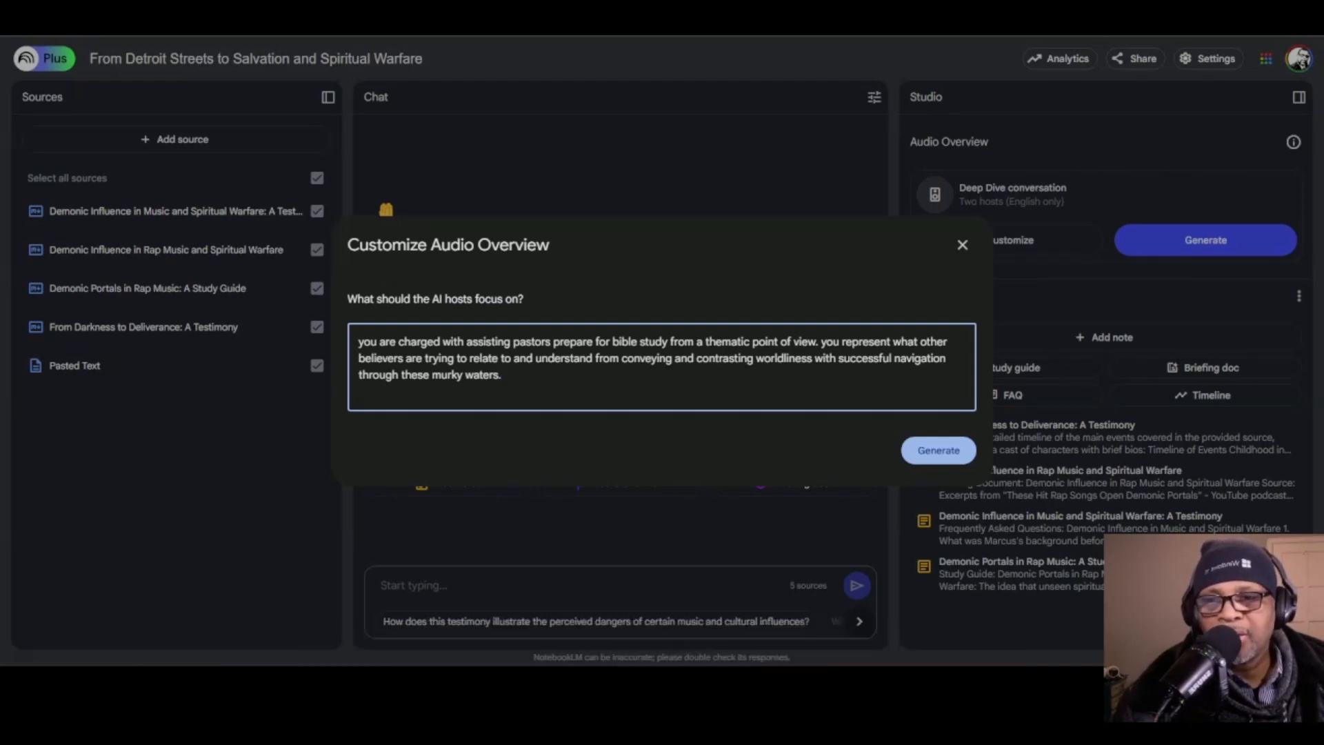
left_click(939, 451)
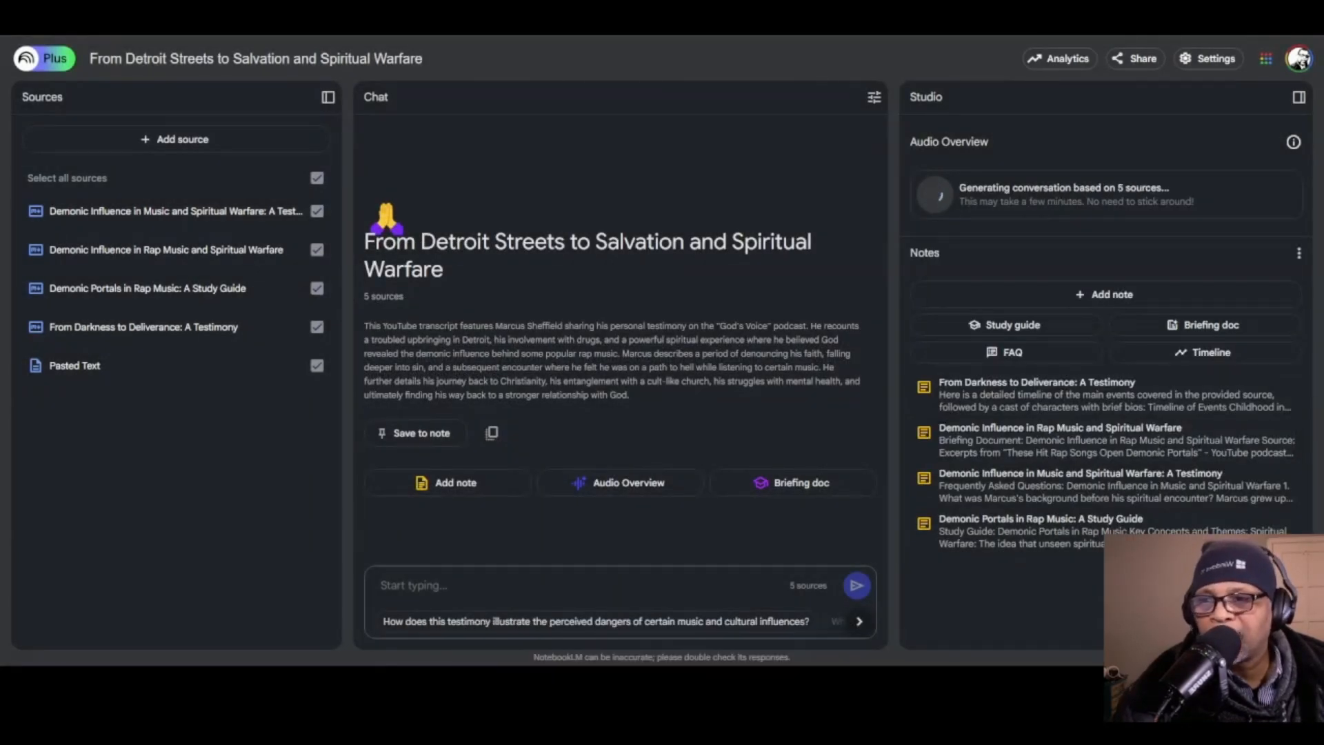